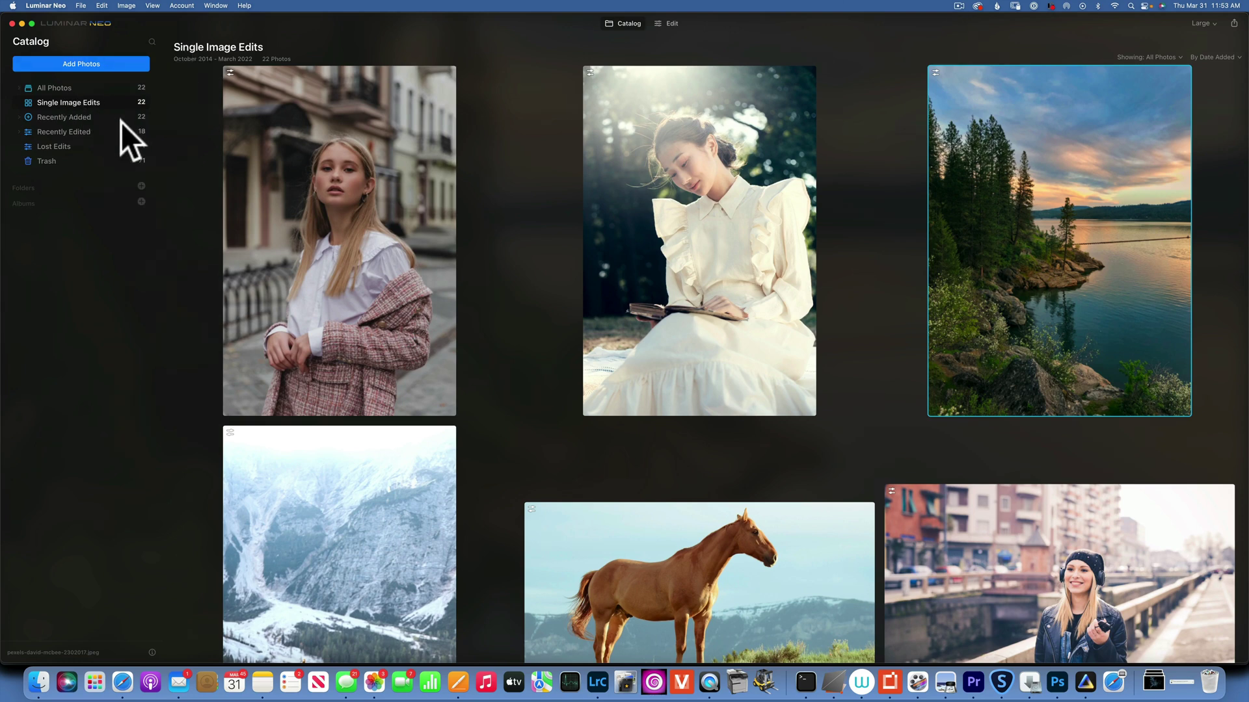
Step: Check the application for updates and dismiss the up-to-date notice
click(50, 6)
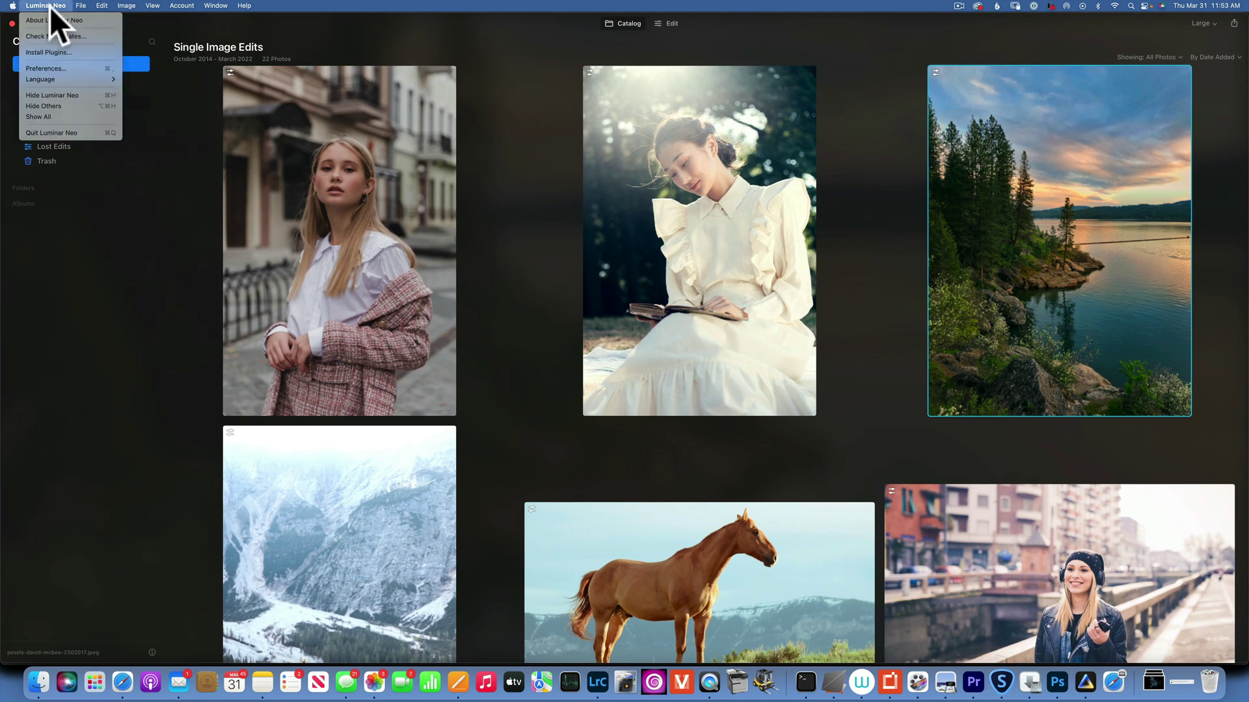
click(73, 36)
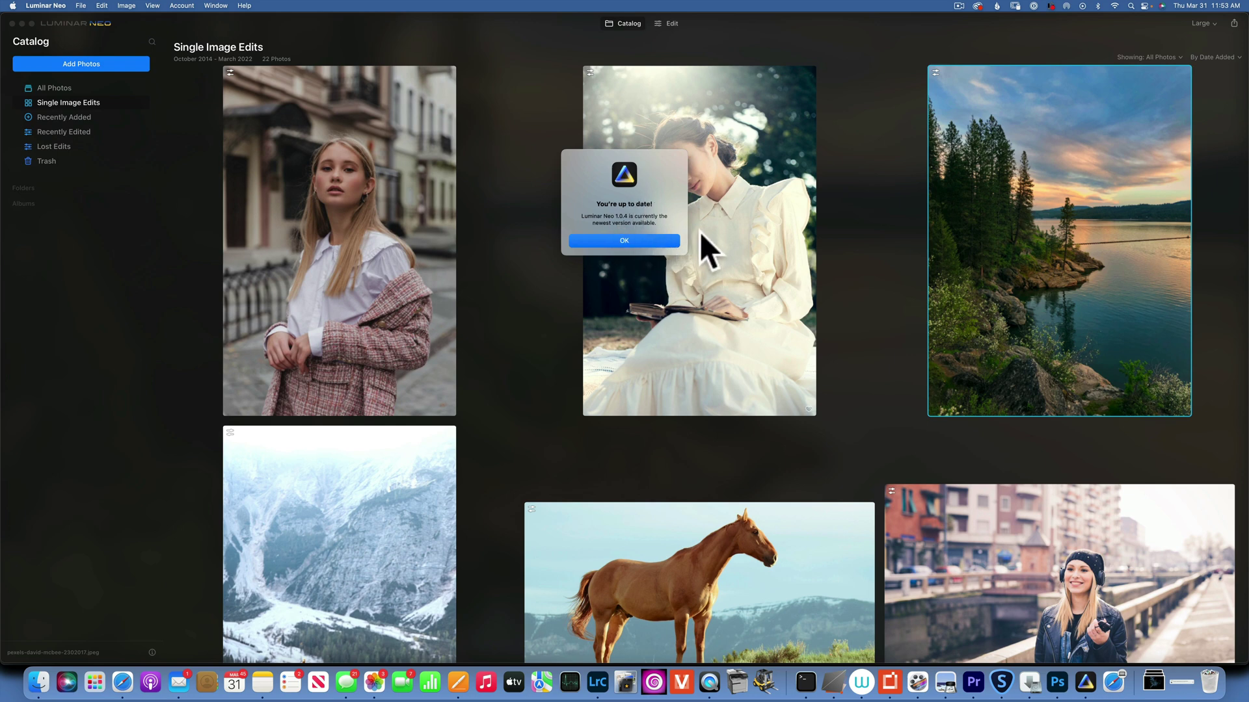
click(638, 240)
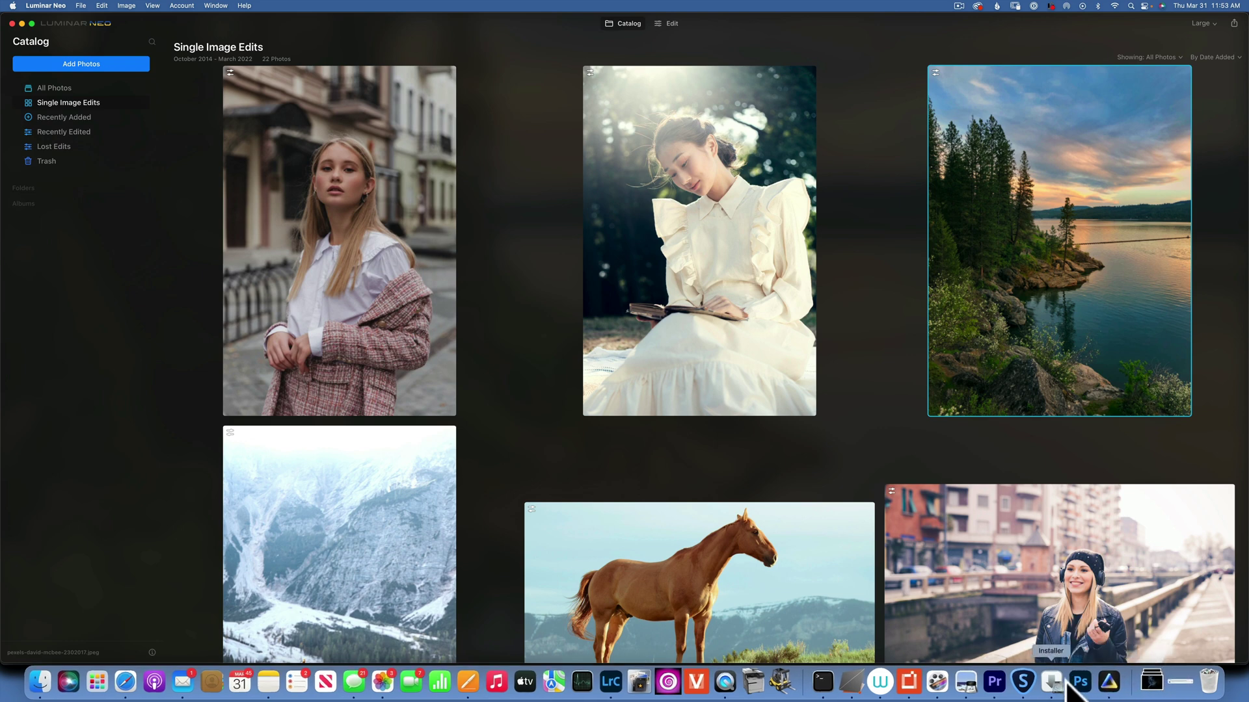
Step: In Photoshop, duplicate the background to Layer 1 and convert it to a smart object
click(1057, 683)
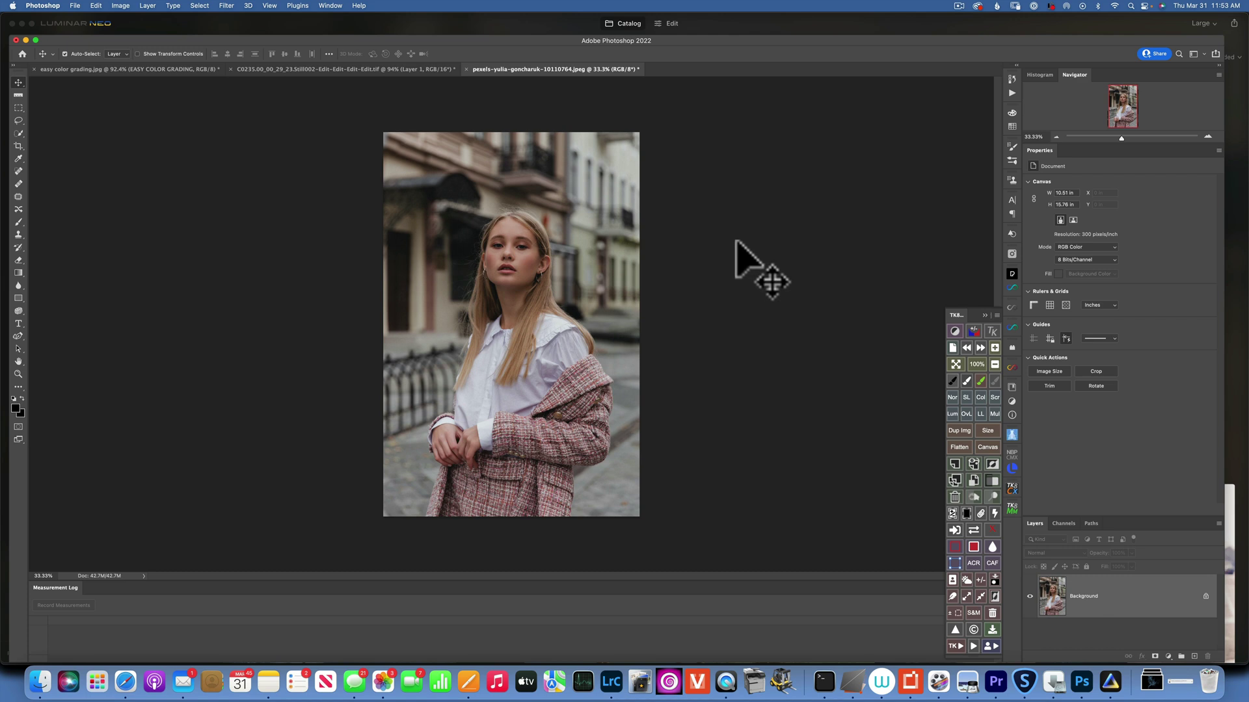
click(985, 314)
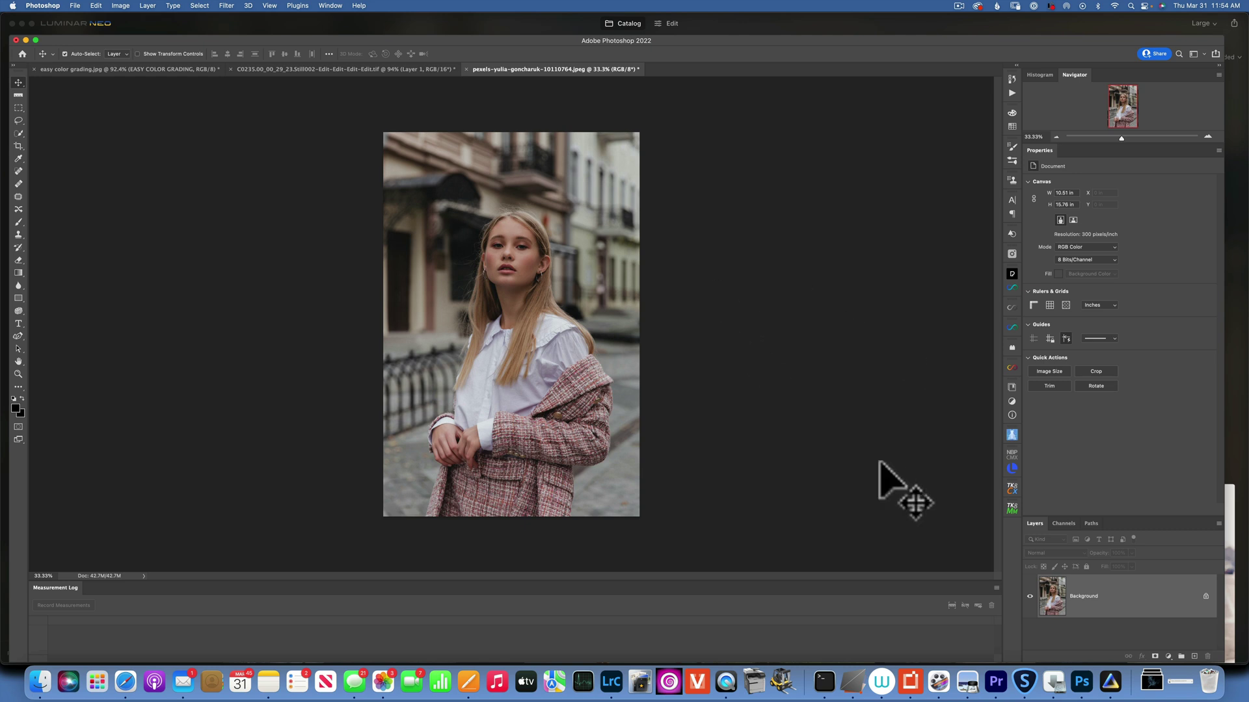
key(super+j)
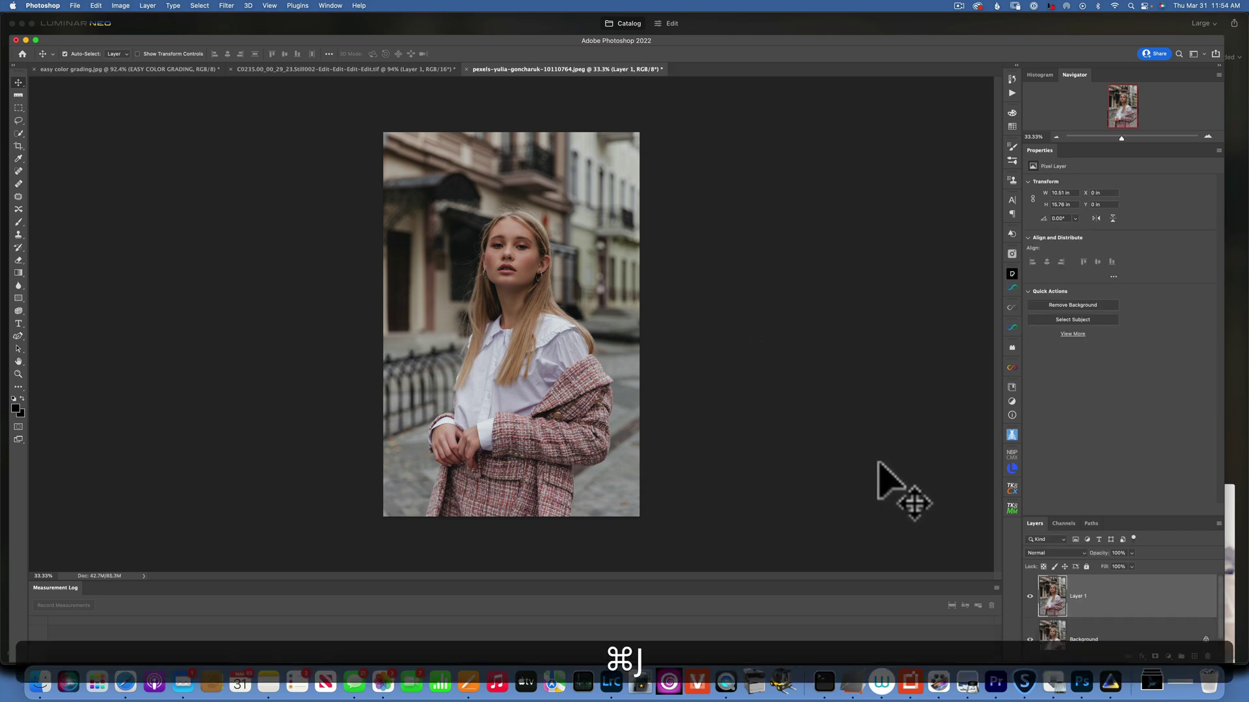
click(1115, 597)
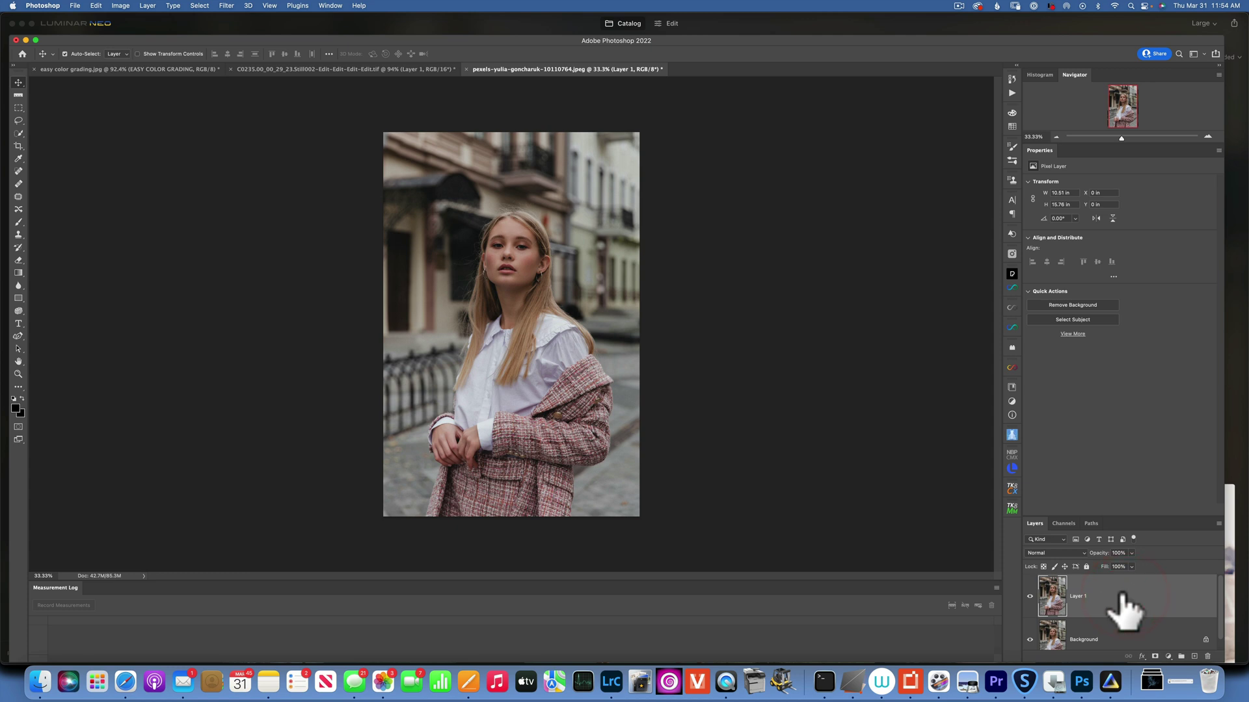
ctrl+click(1120, 594)
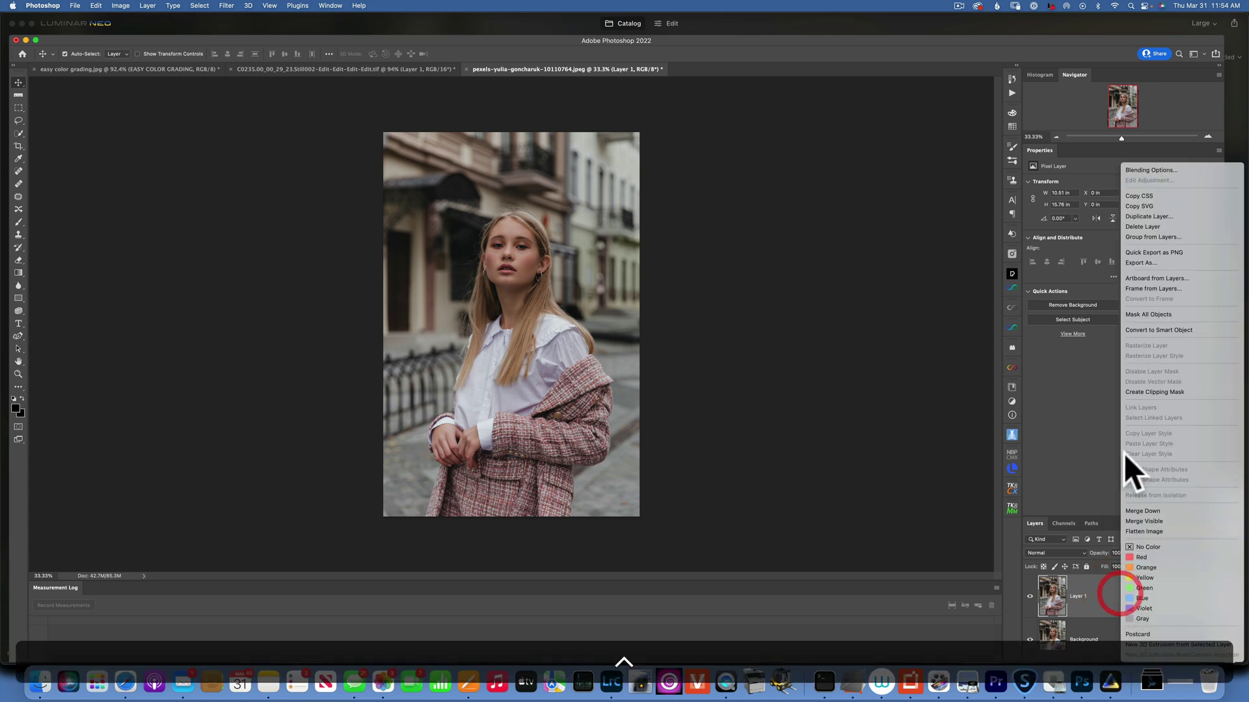
click(1178, 330)
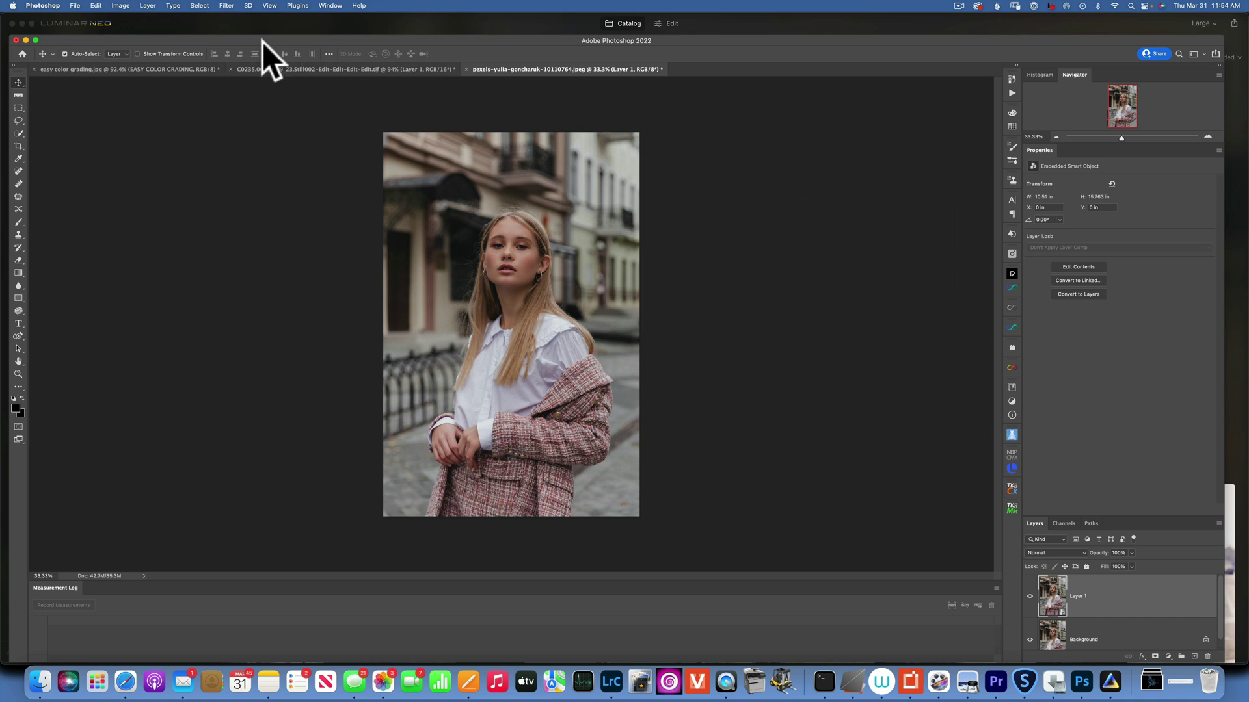
Step: Run Filter > Skylum Software > Luminar Neo on Layer 1
click(225, 5)
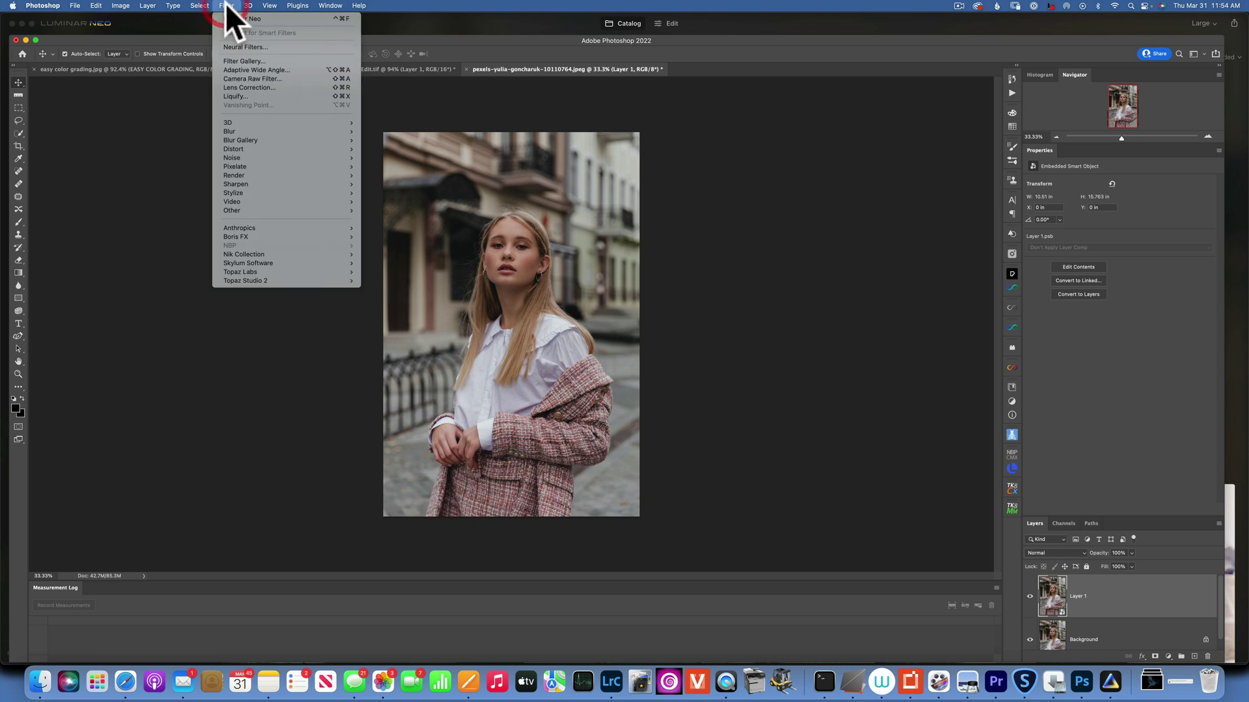
mouse_move(276, 260)
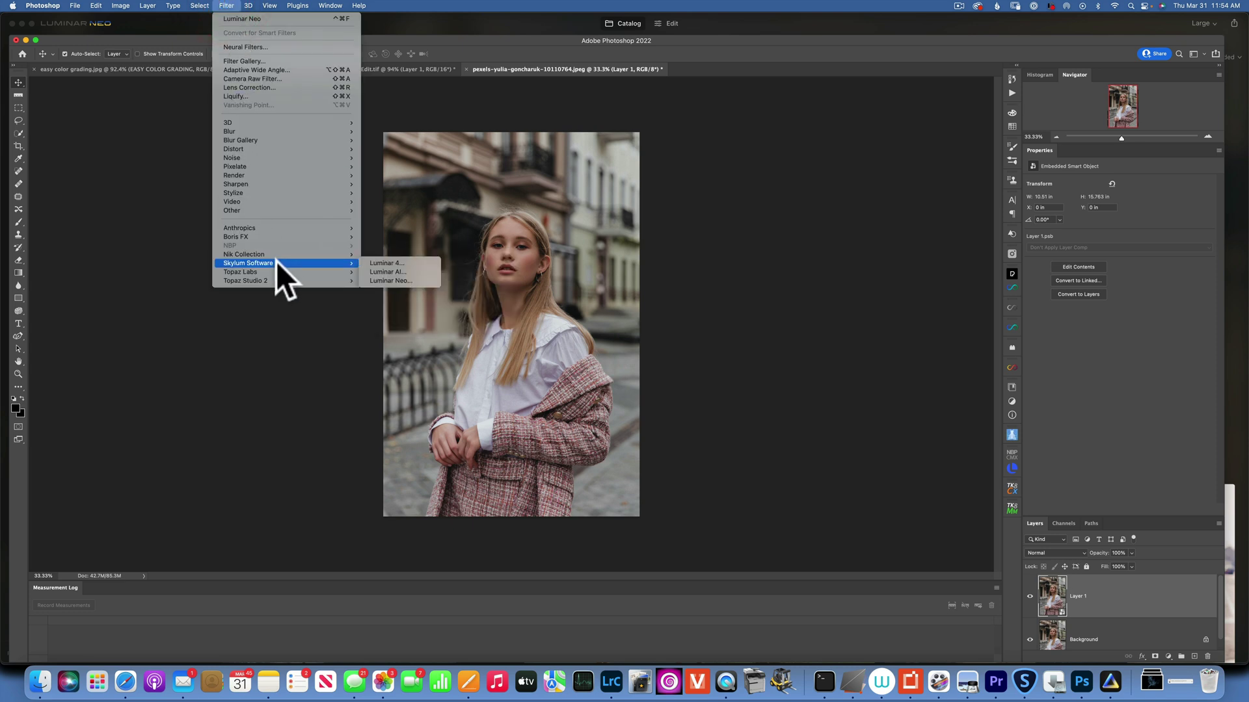
click(409, 280)
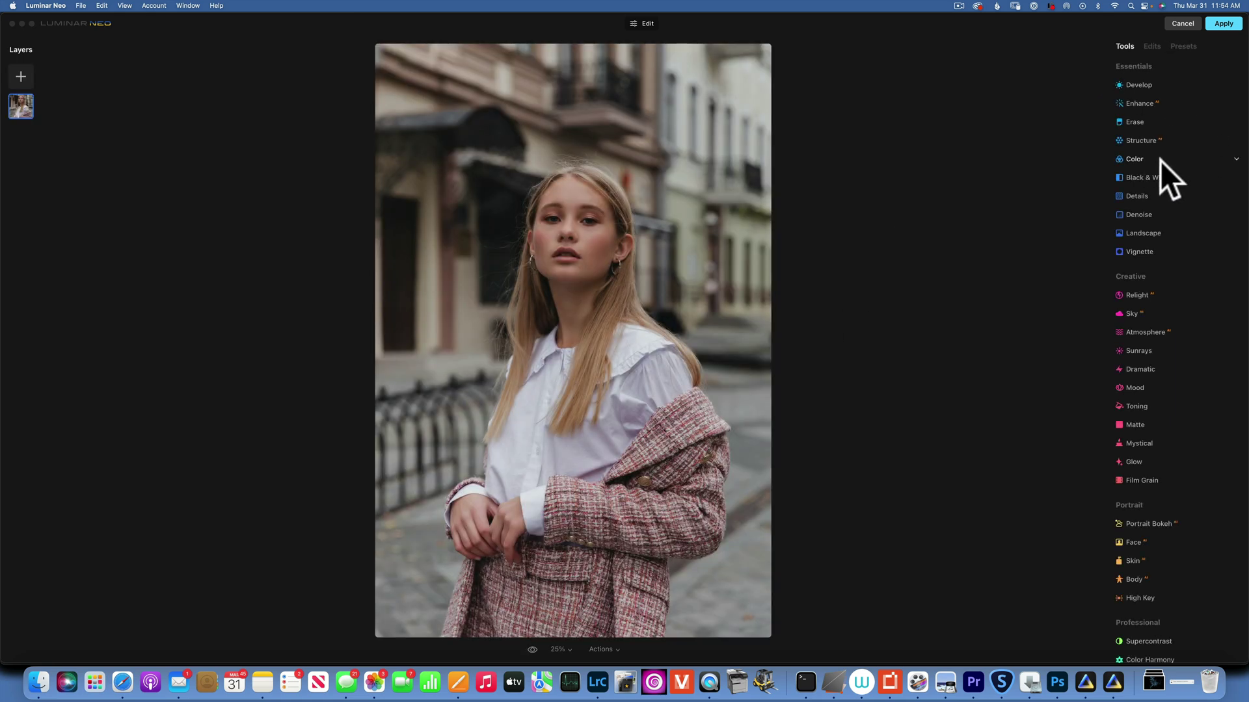
Step: Raise the Enhance tool's Accent slider to about 41
scroll(1160, 161, down, 1)
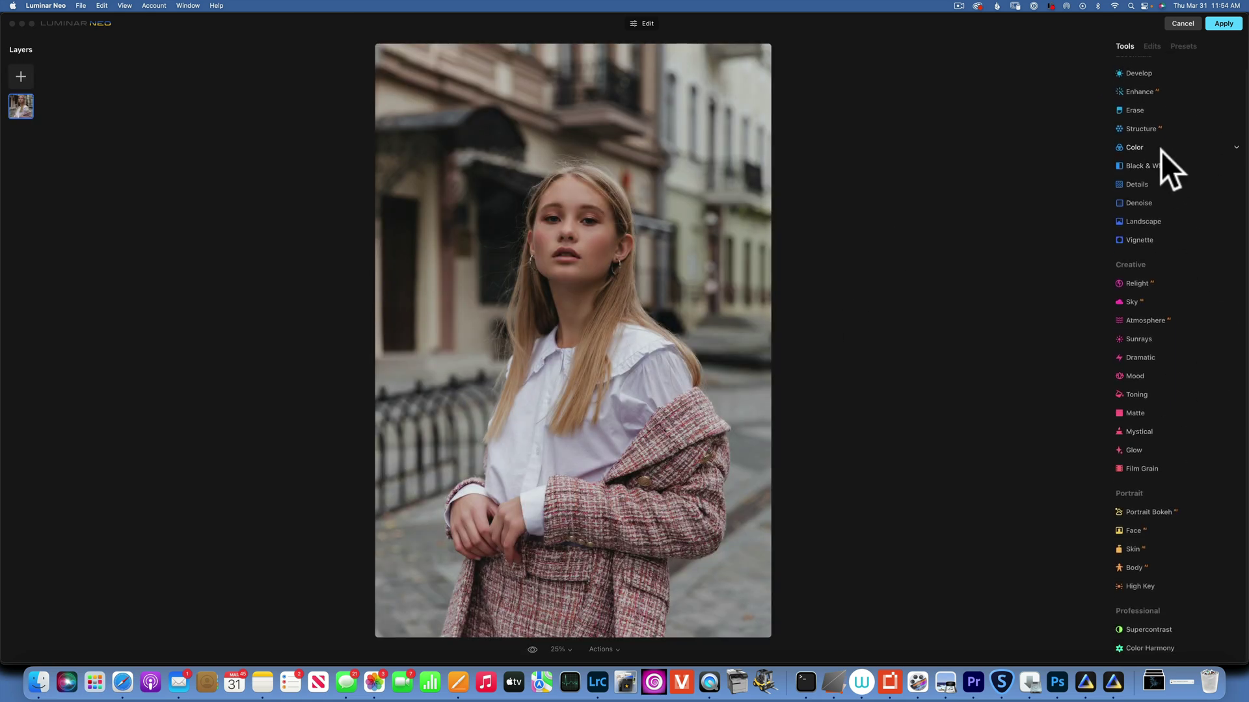
click(1143, 92)
drag(1130, 132, 1169, 134)
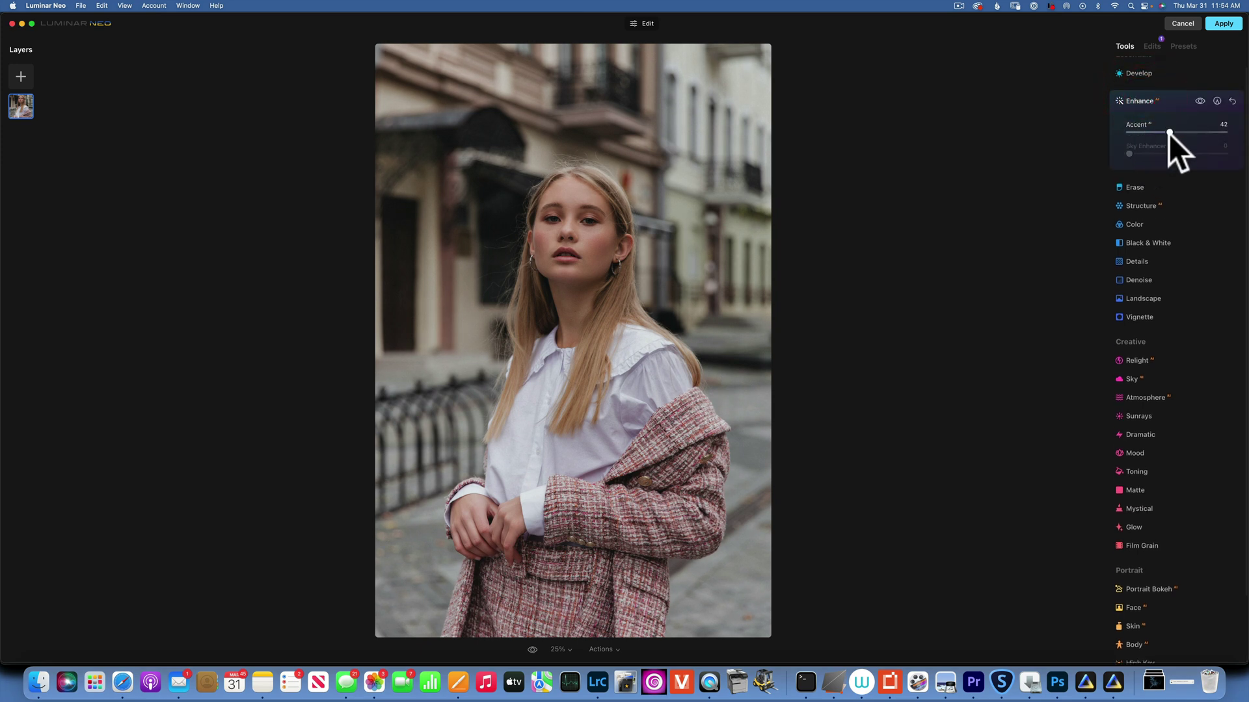
Step: Glance at the Mood settings, then switch to the Presets collection for this photo
click(1137, 454)
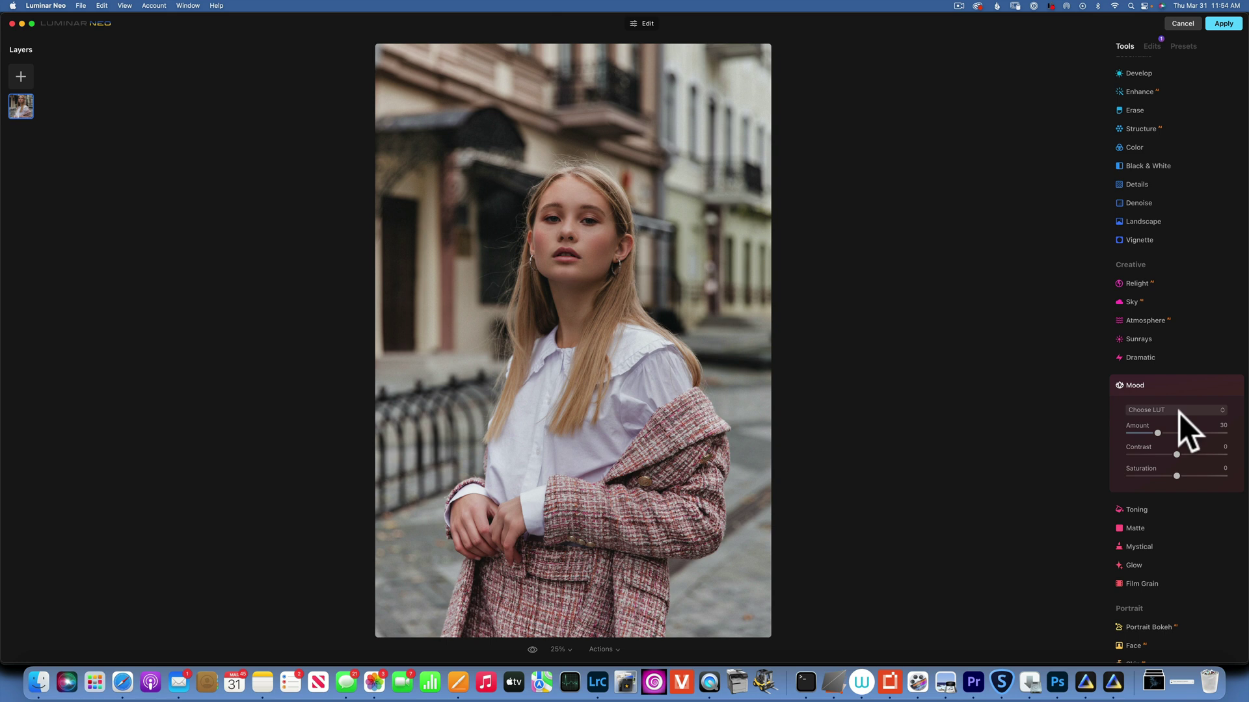
click(1127, 383)
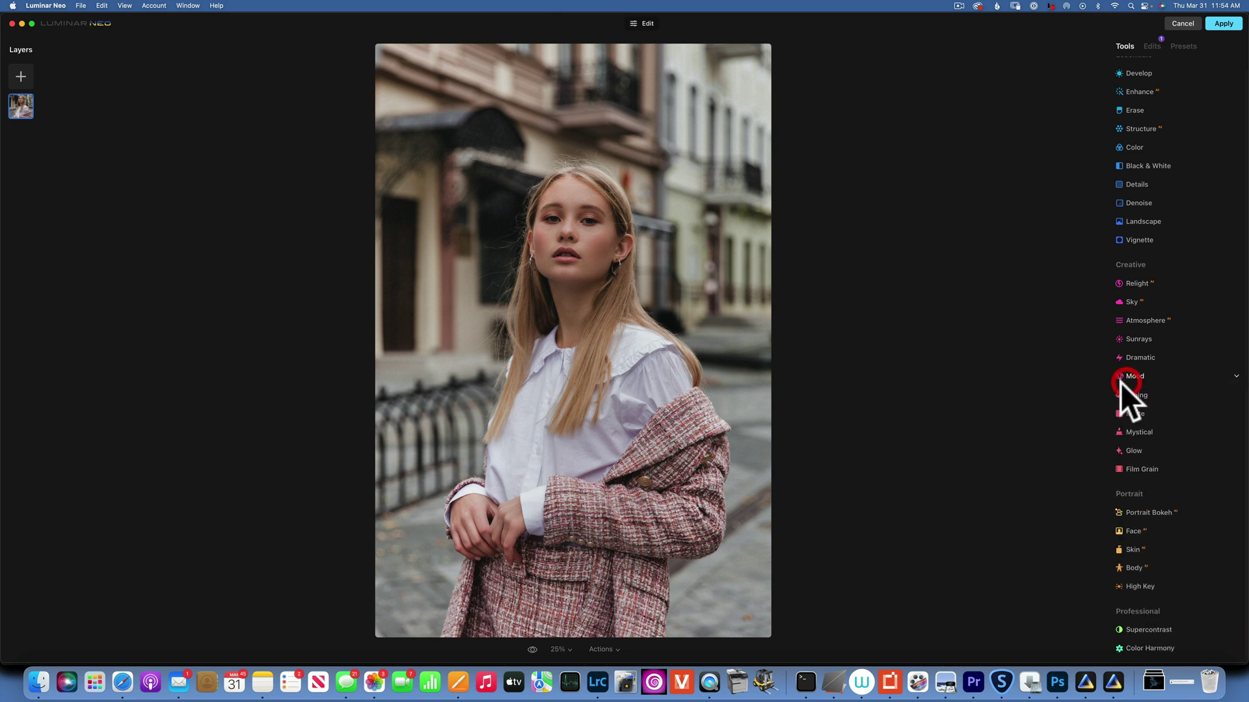
click(1192, 46)
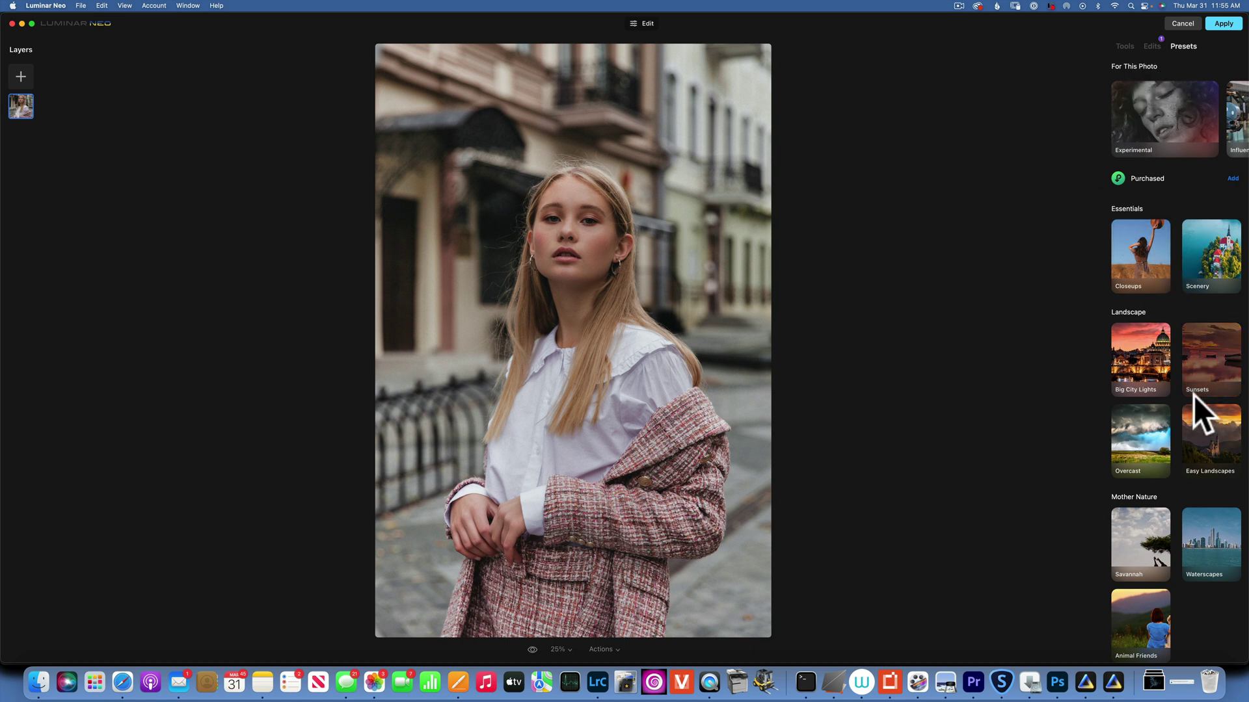
Step: Apply the Sunsets collection's Hyperdrive preset and lower its amount to 51
click(1216, 378)
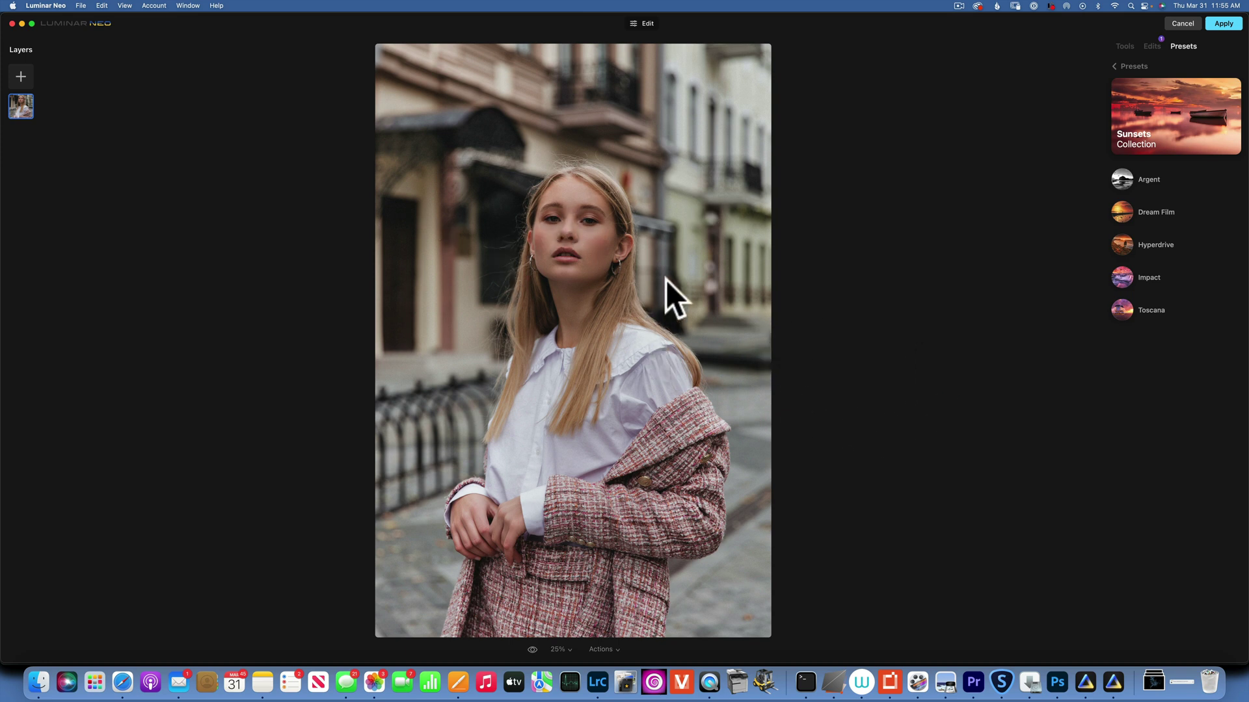
click(1169, 246)
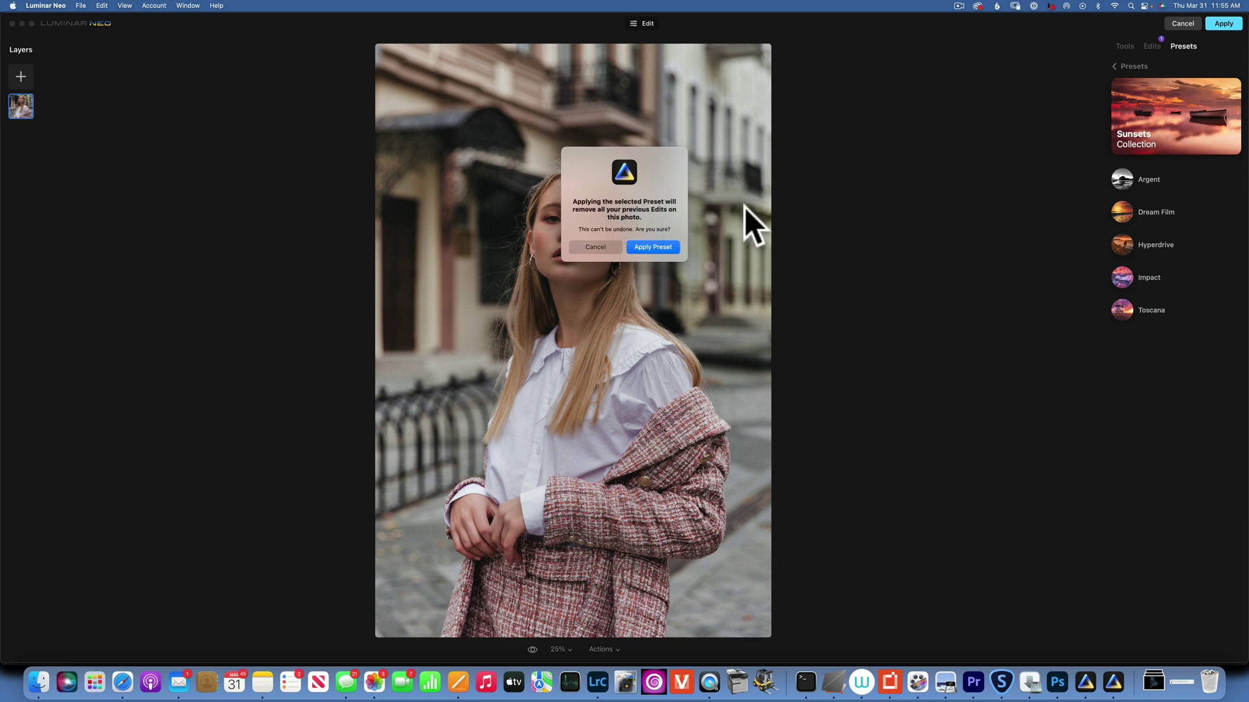
click(665, 247)
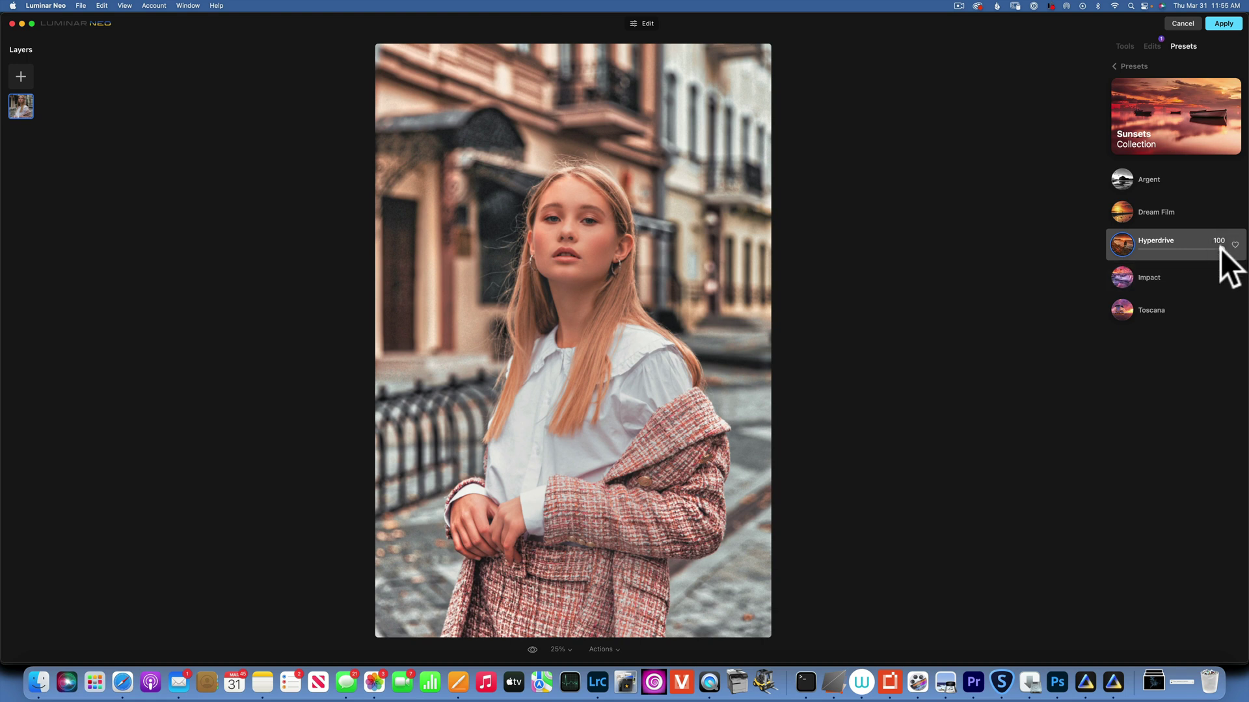
drag(1221, 249, 1177, 251)
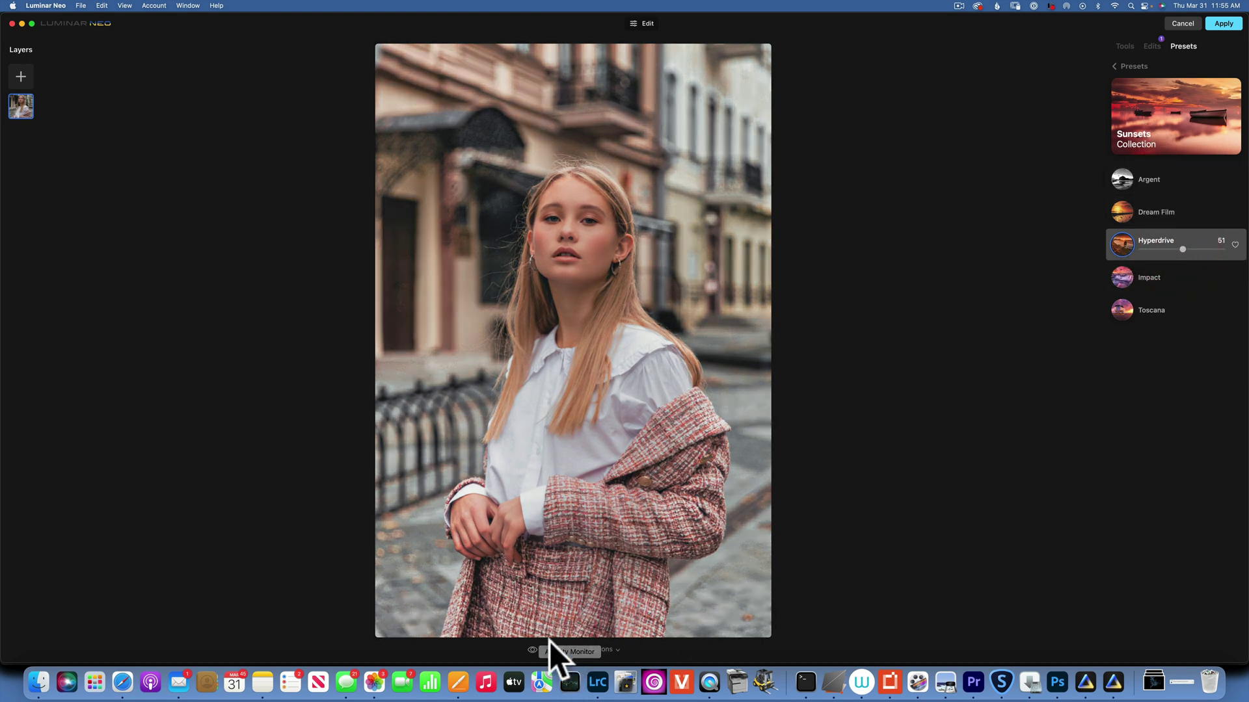
Step: Compare before/after, then apply the Hyperdrive edit back to Photoshop
click(530, 649)
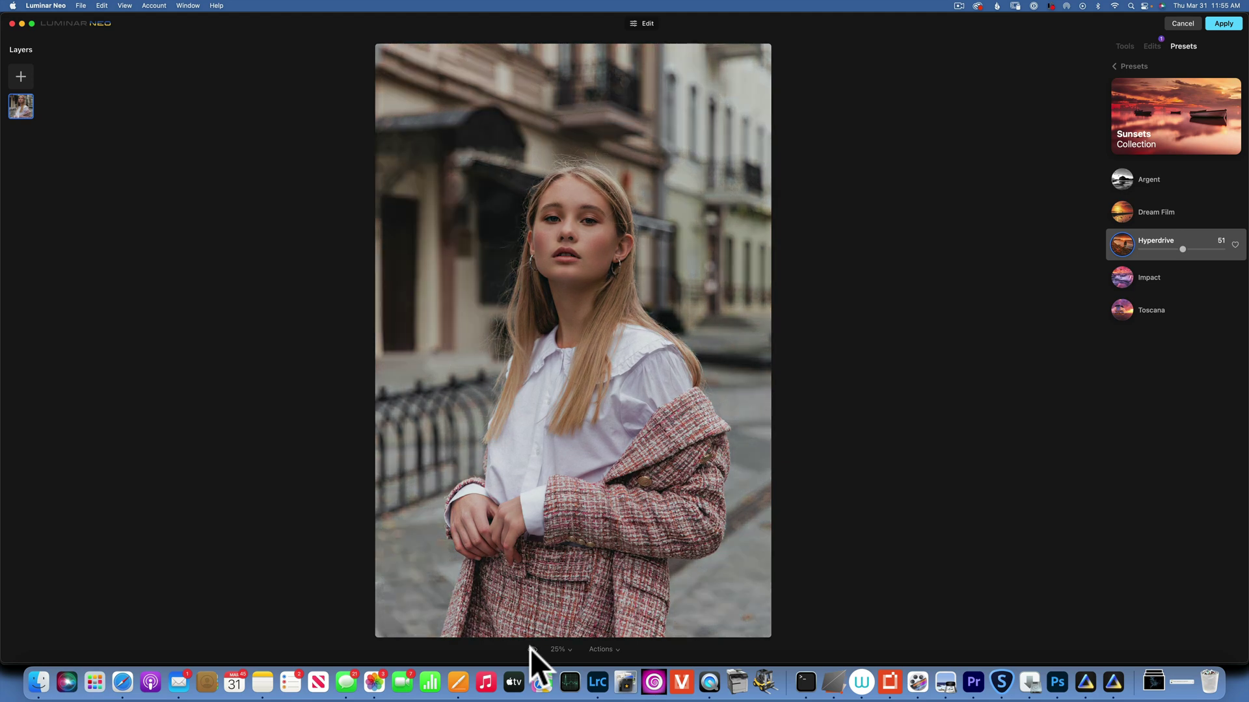
click(530, 649)
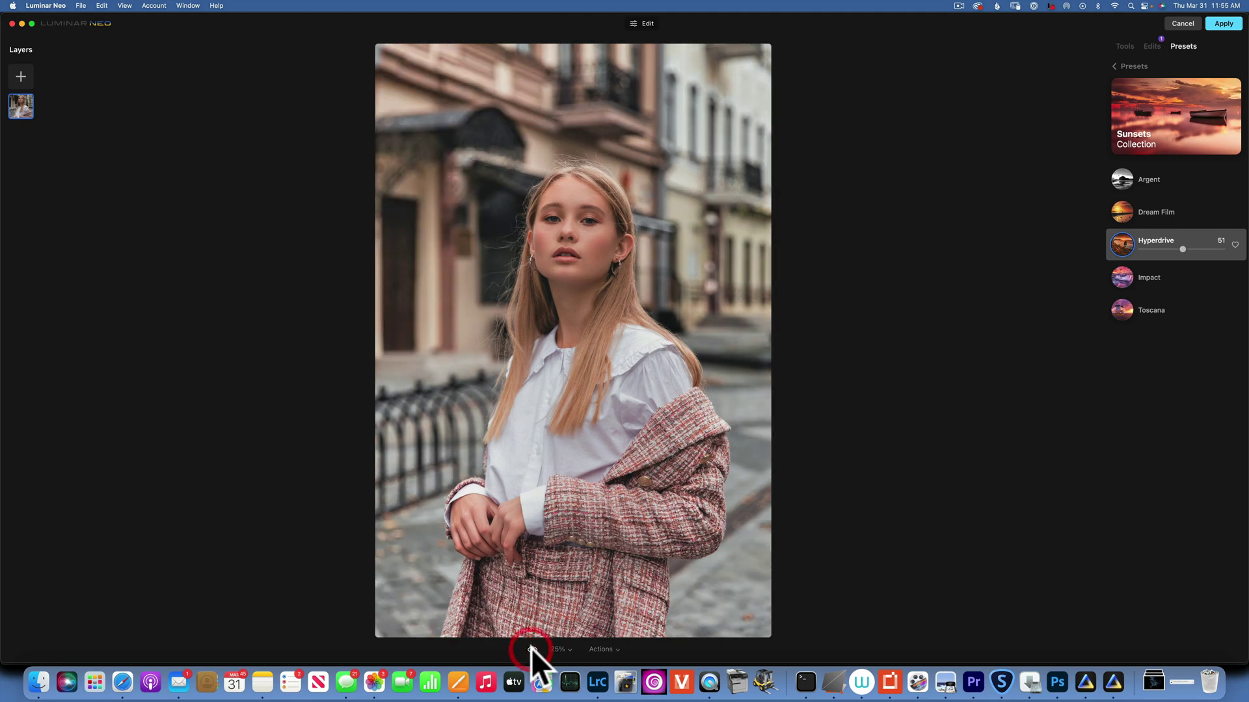
click(1225, 25)
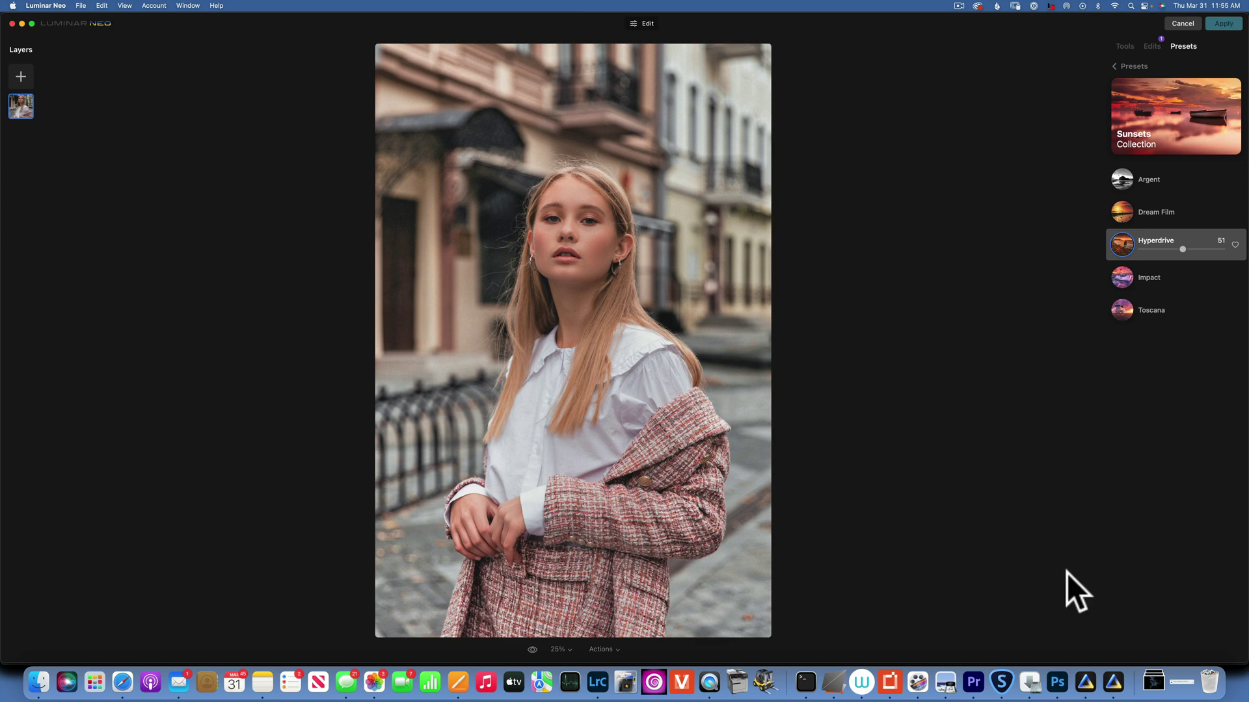
click(1056, 684)
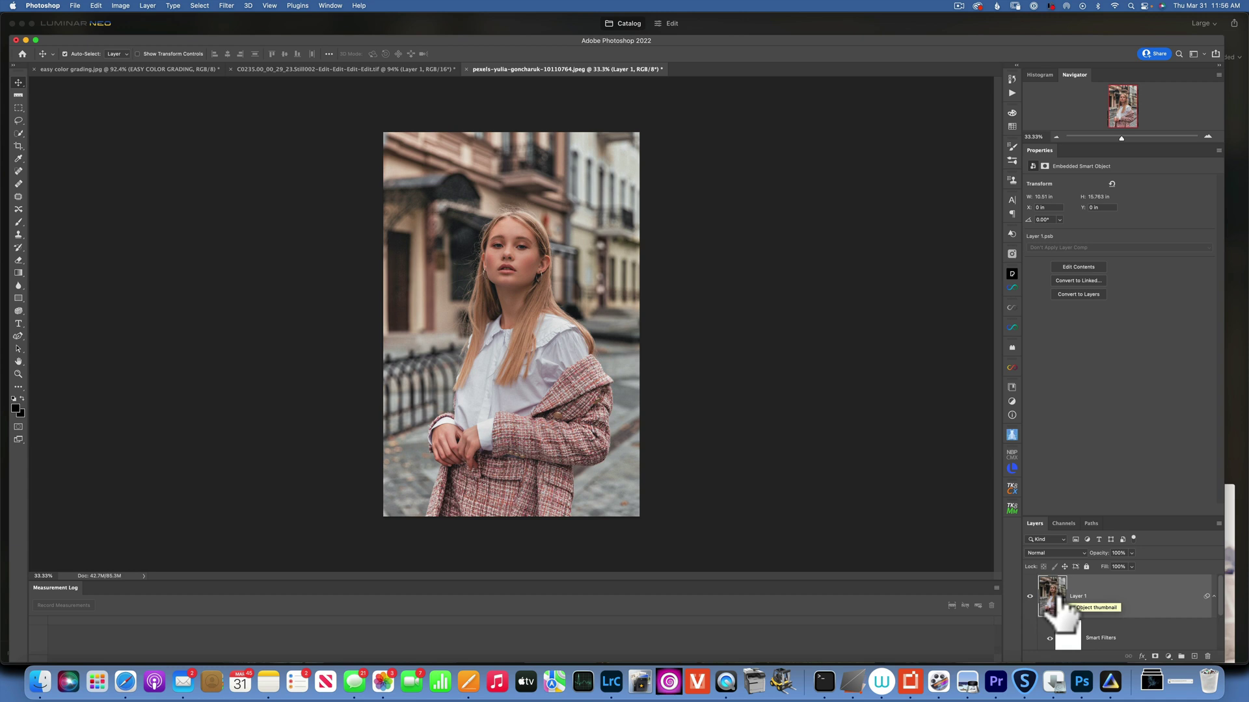
click(1032, 596)
click(1032, 596)
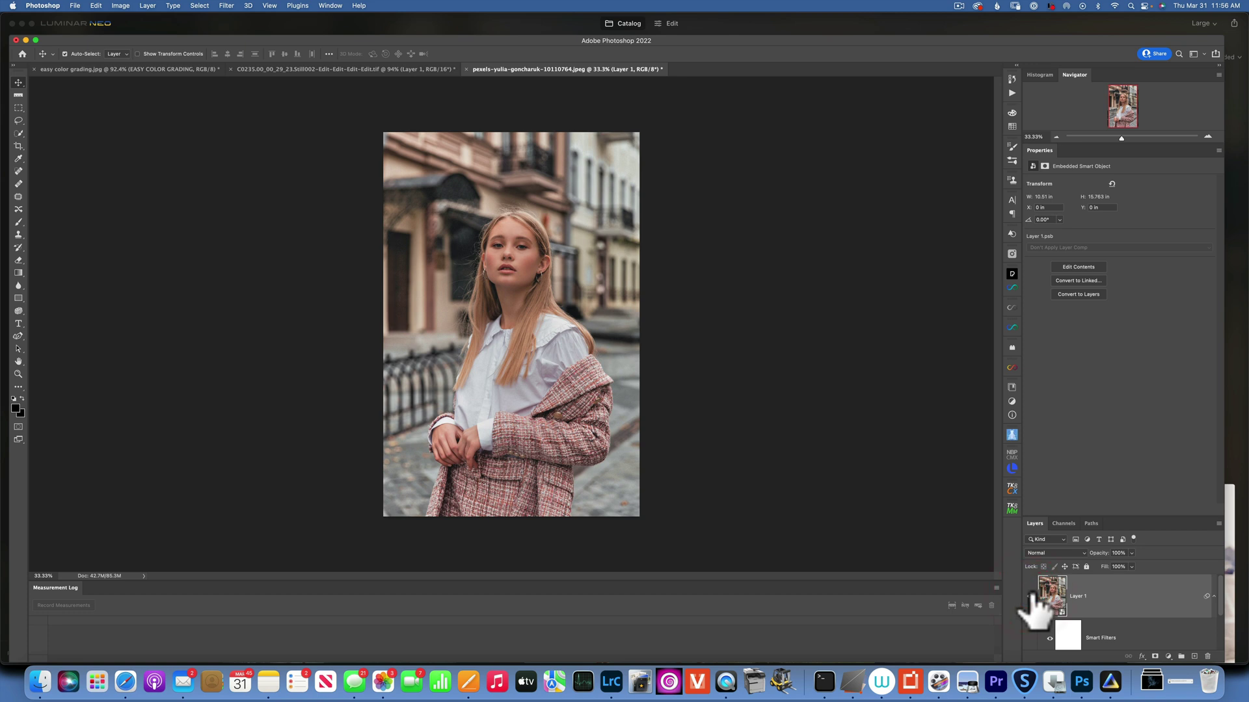
click(1032, 596)
click(1033, 594)
scroll(1098, 615, down, 2)
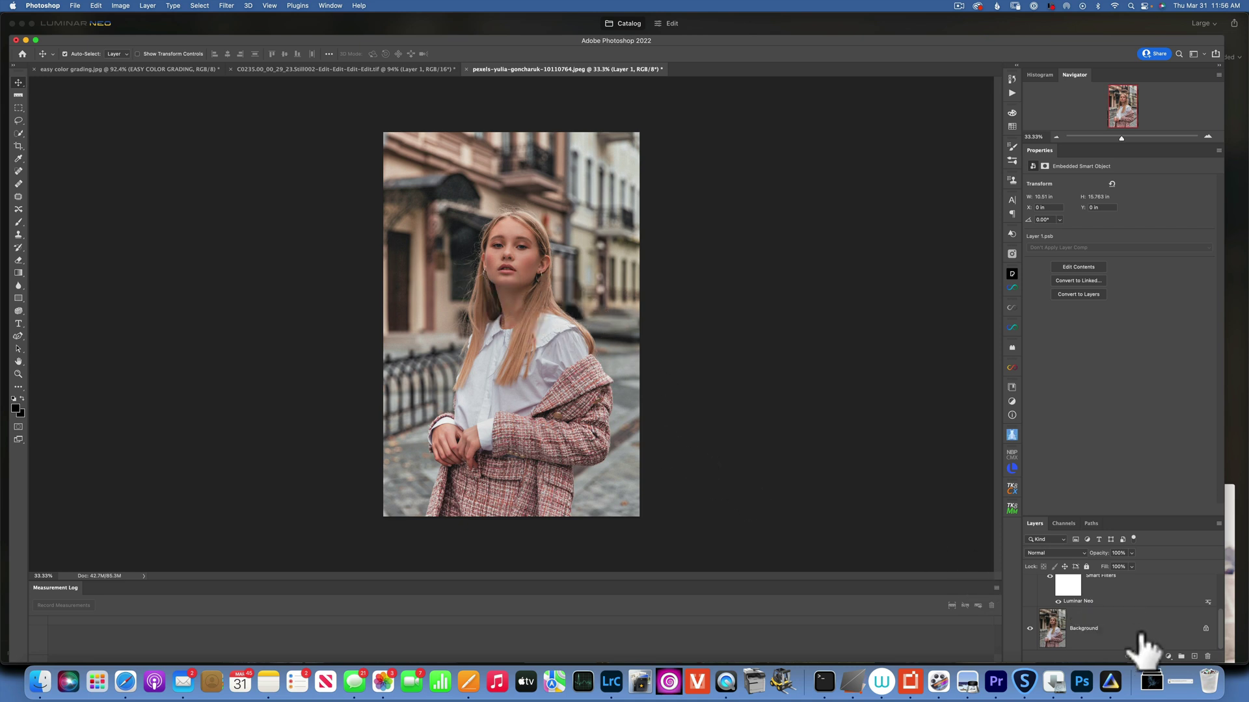
Step: Reopen the Luminar Neo smart filter and review the Hyperdrive amount under Edits
double_click(1088, 597)
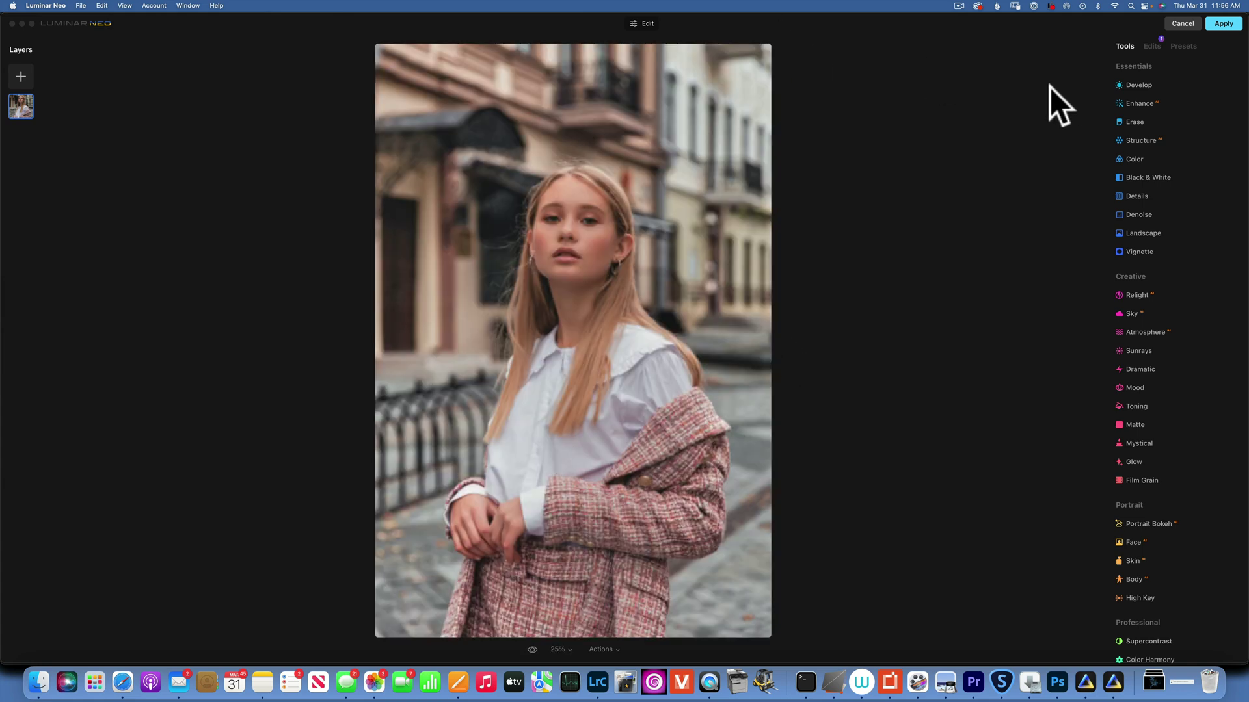
click(1156, 45)
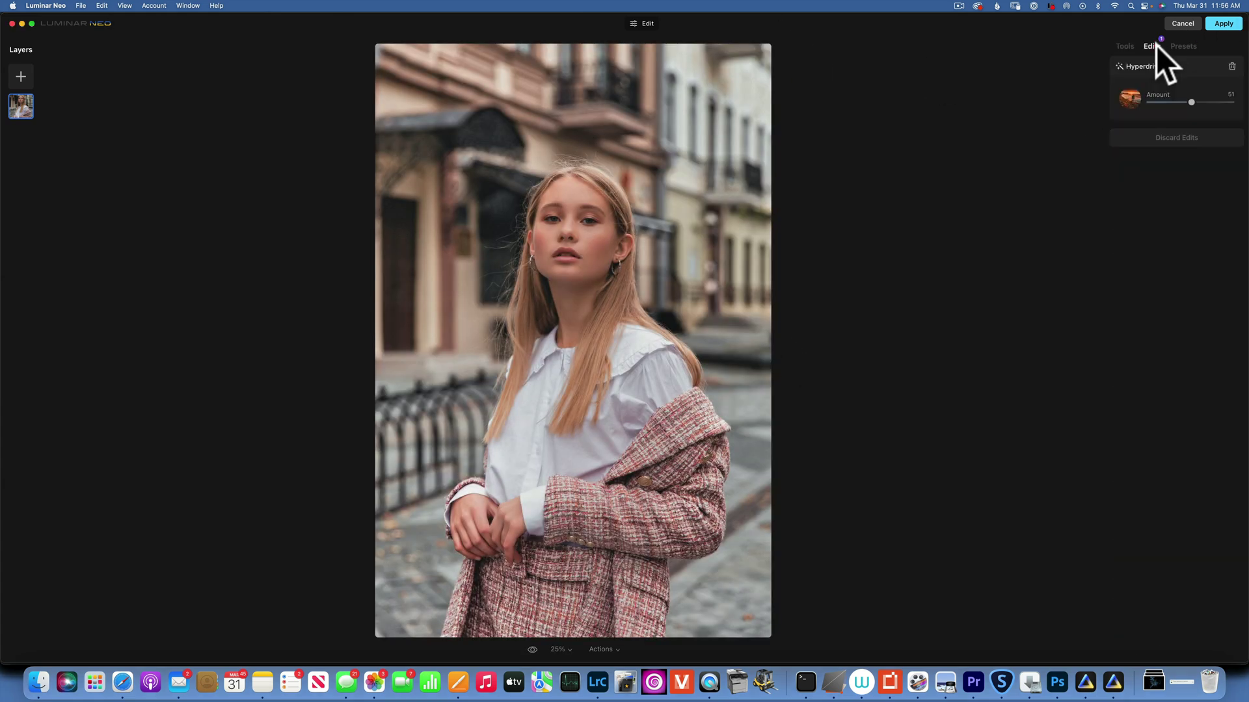
click(1201, 100)
Step: Tone the shadows with Toning amount 83, saturation 46, hue 244, and apply
click(1124, 44)
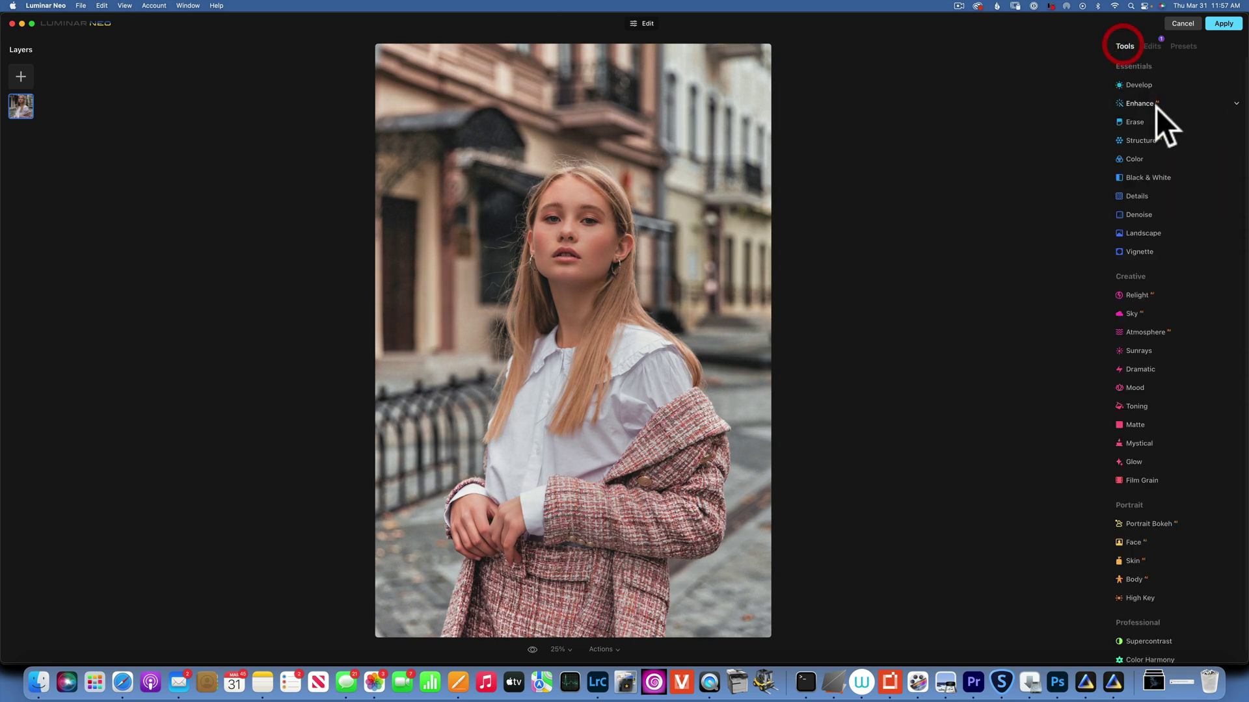
click(1146, 83)
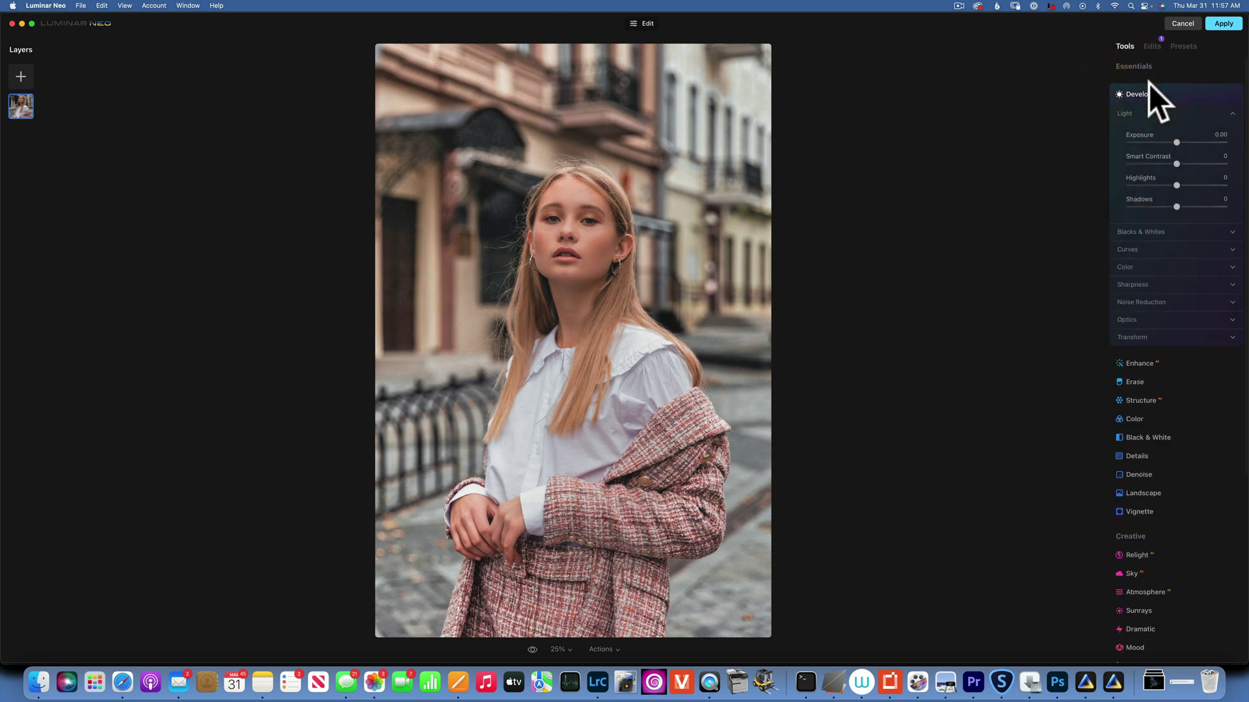
click(1133, 91)
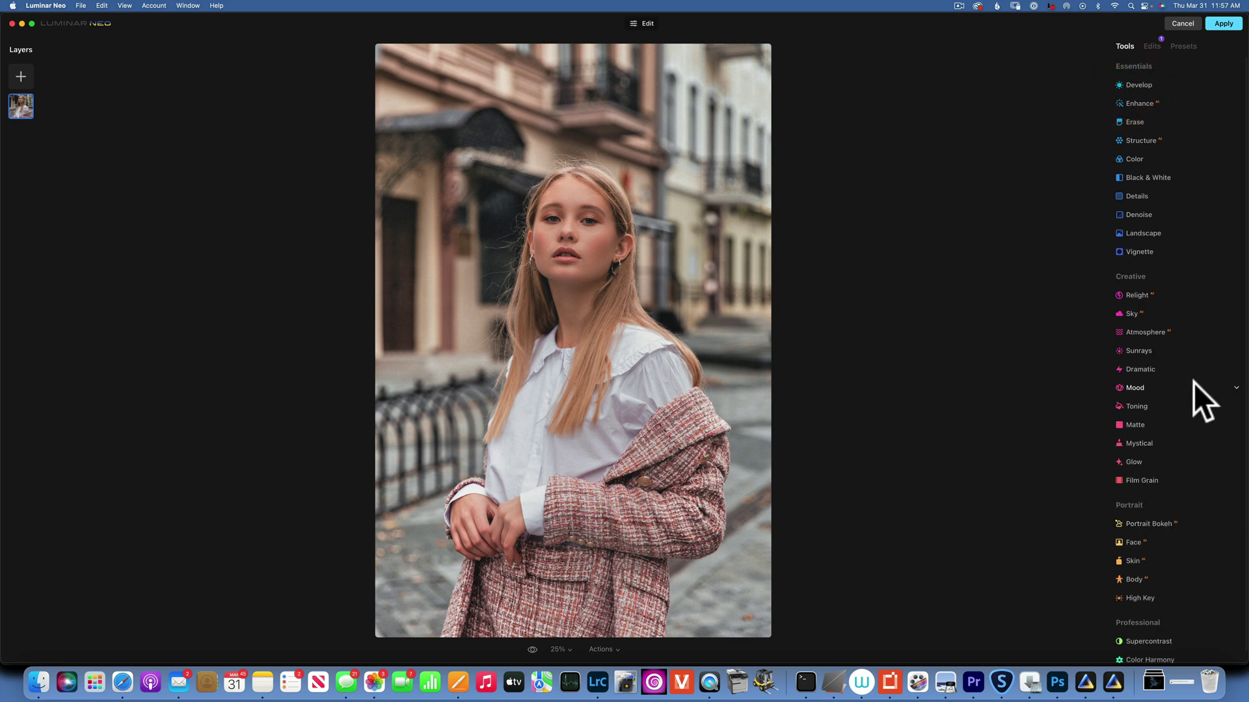
click(1143, 406)
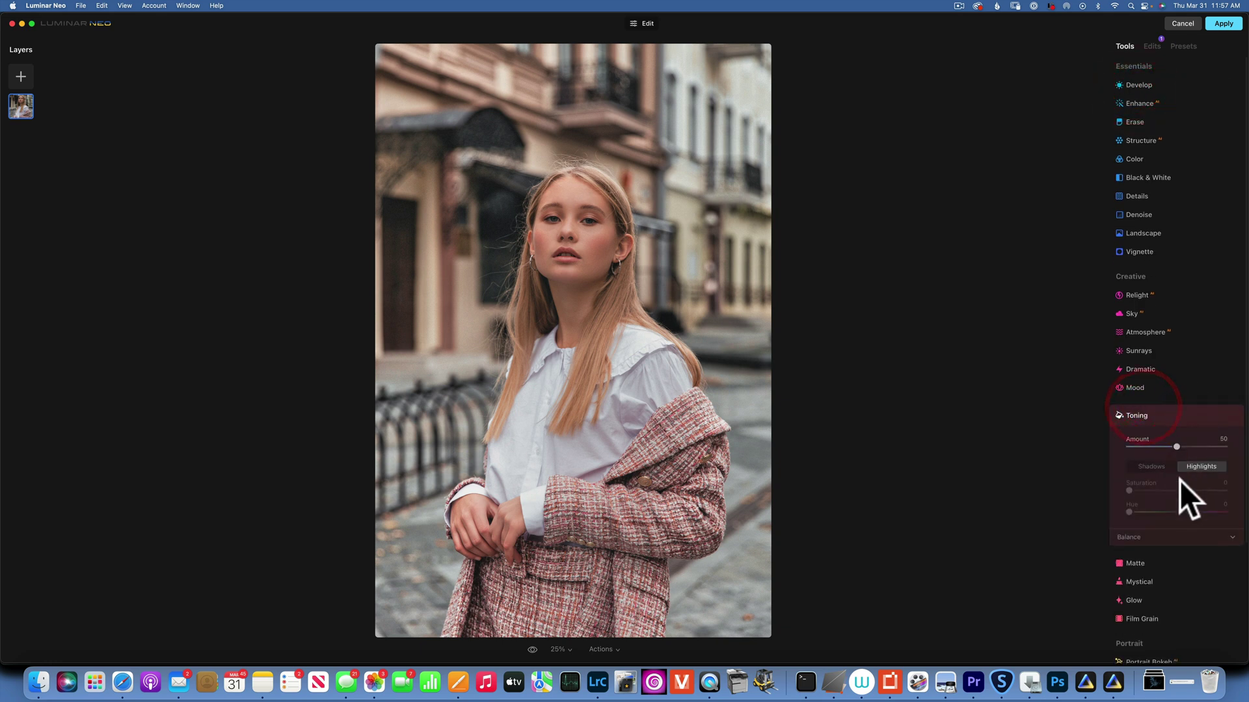
click(1150, 467)
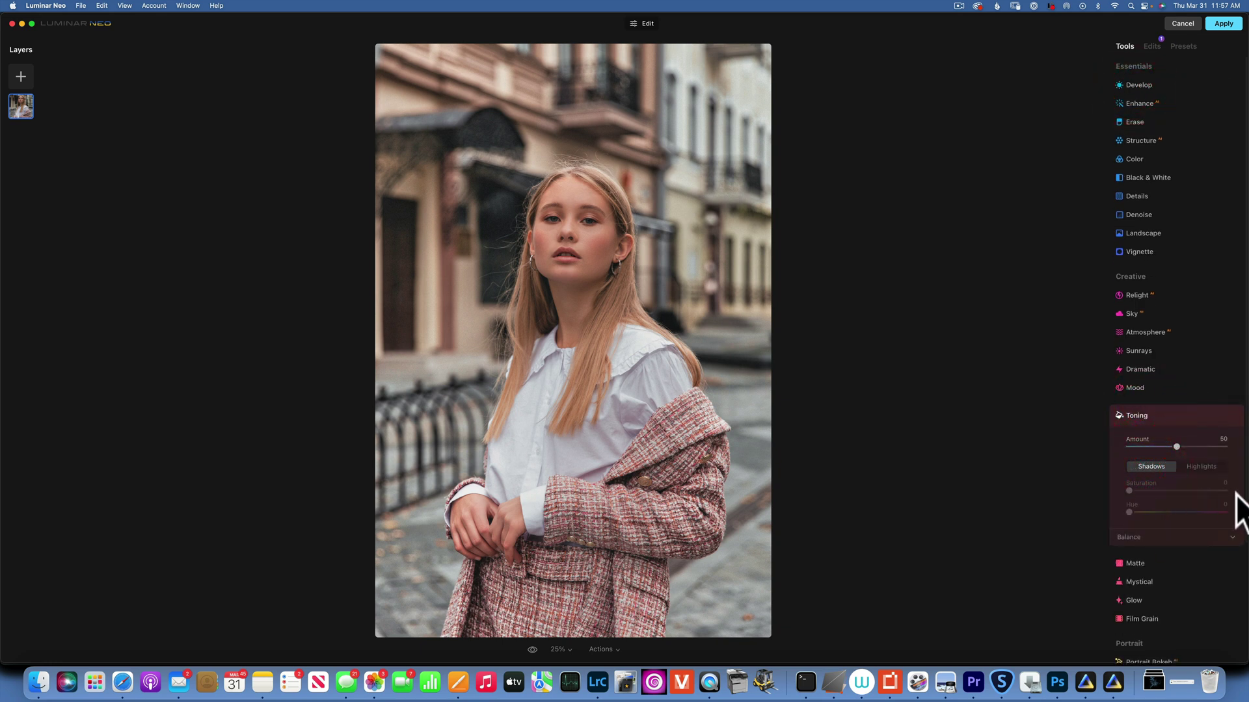
click(1204, 498)
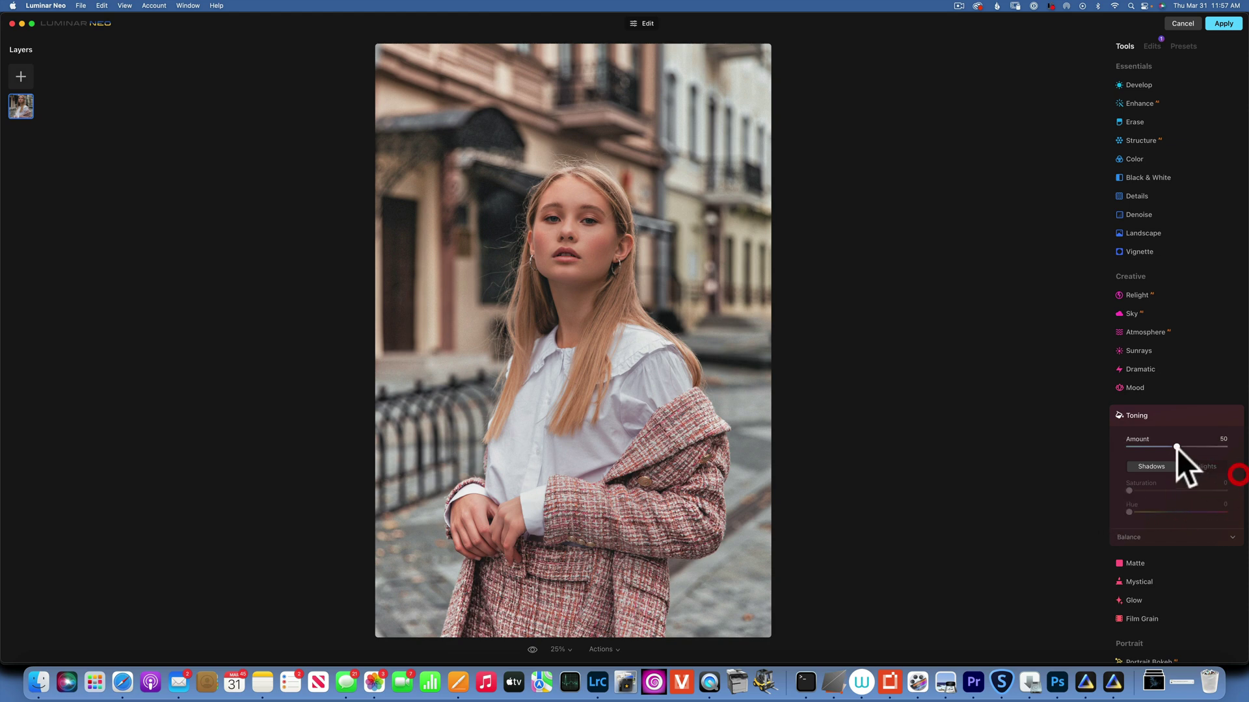
drag(1177, 447, 1215, 446)
drag(1129, 491, 1224, 491)
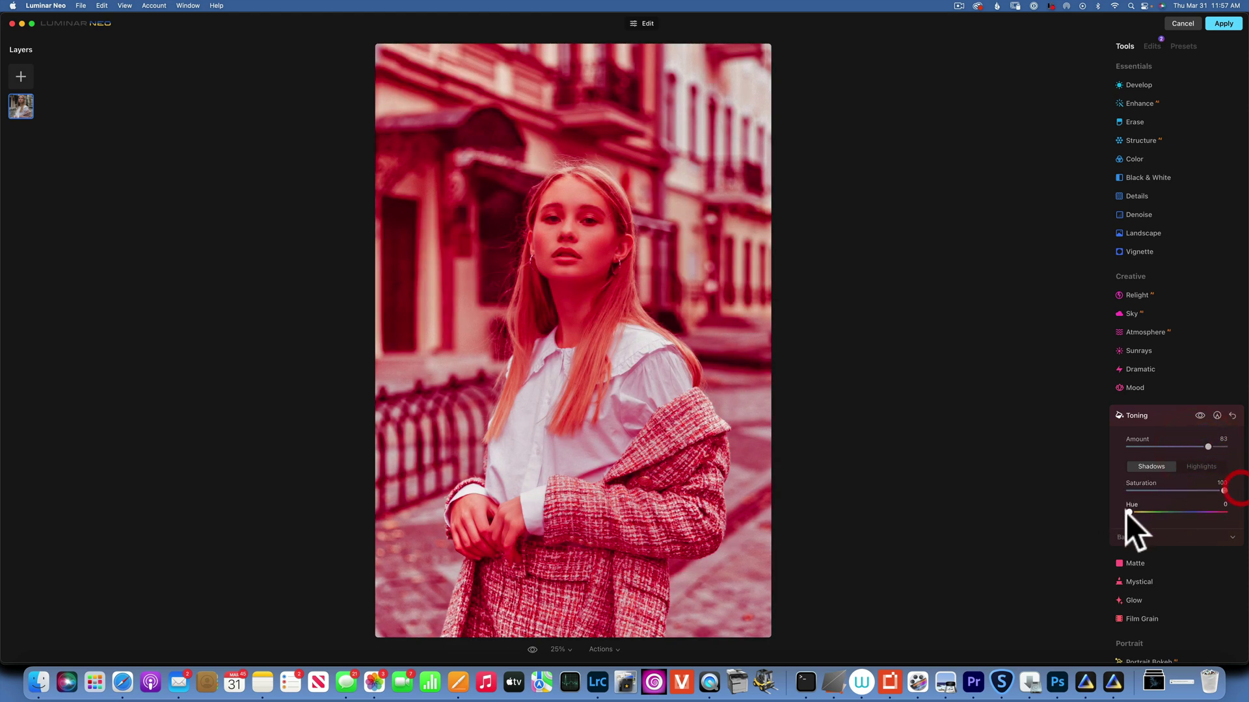
drag(1129, 512, 1174, 492)
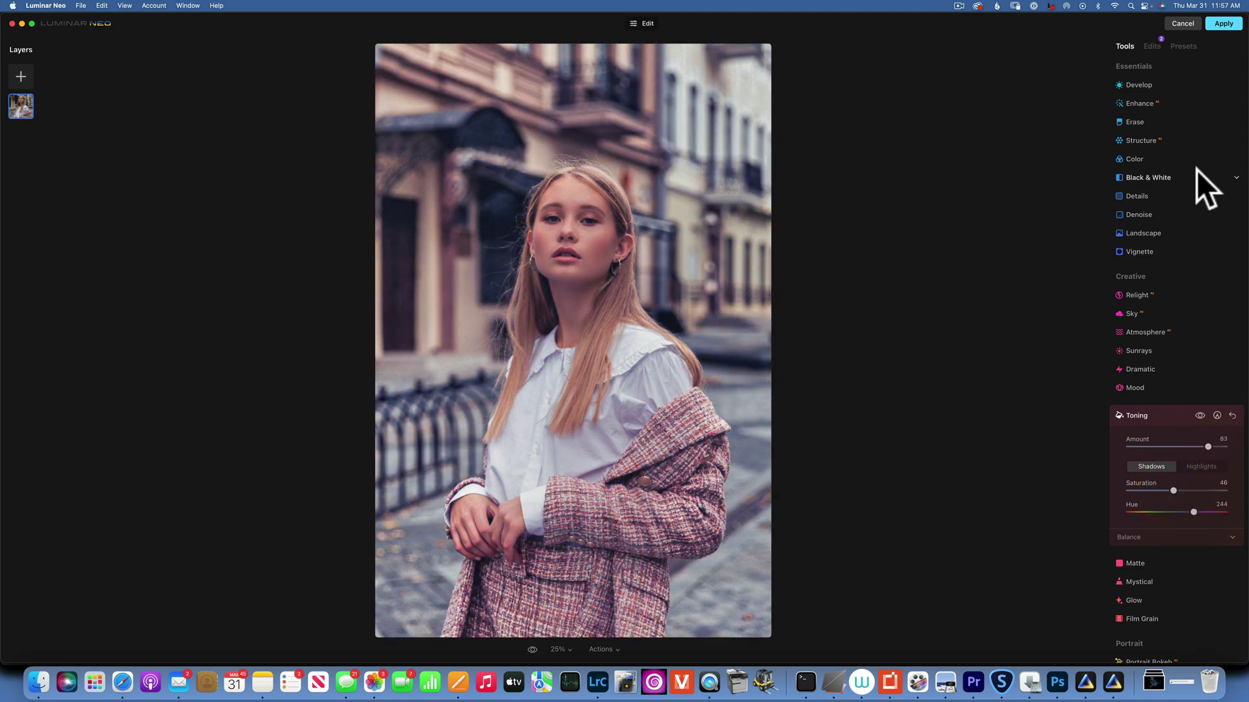
click(1225, 24)
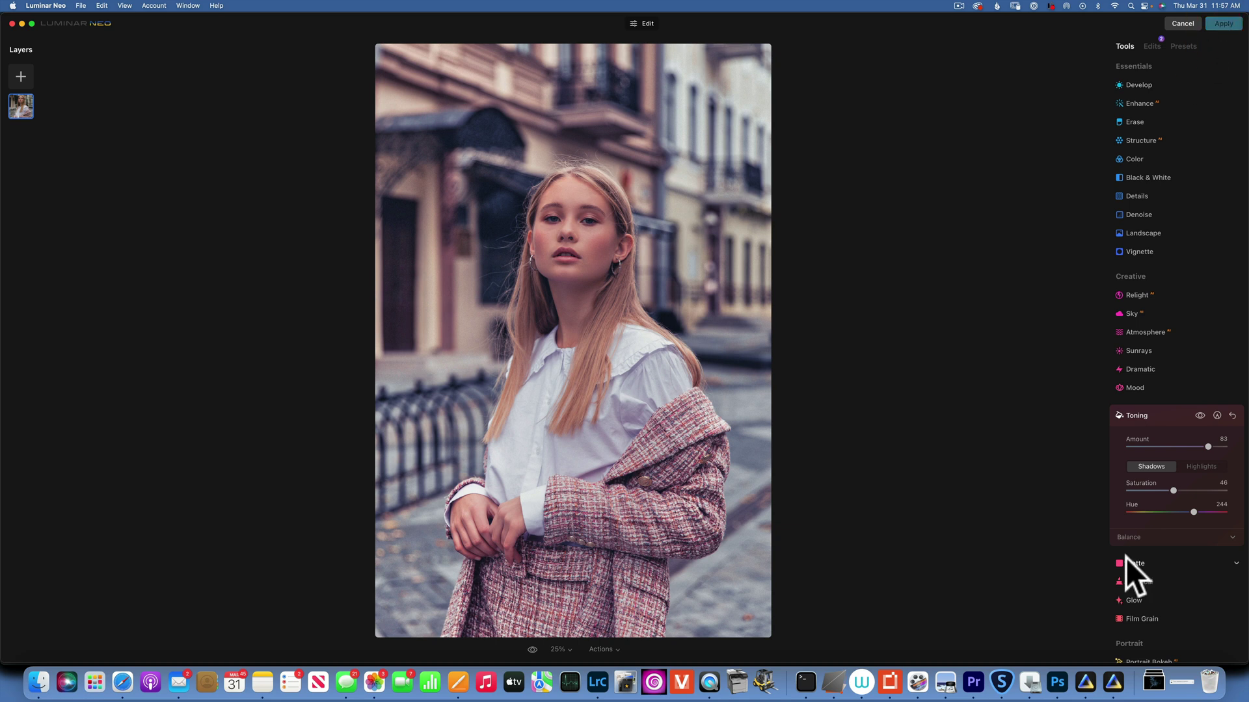
Step: Switch to Photoshop and scroll the Layers panel to Layer 1's Luminar Neo smart filter
click(1058, 682)
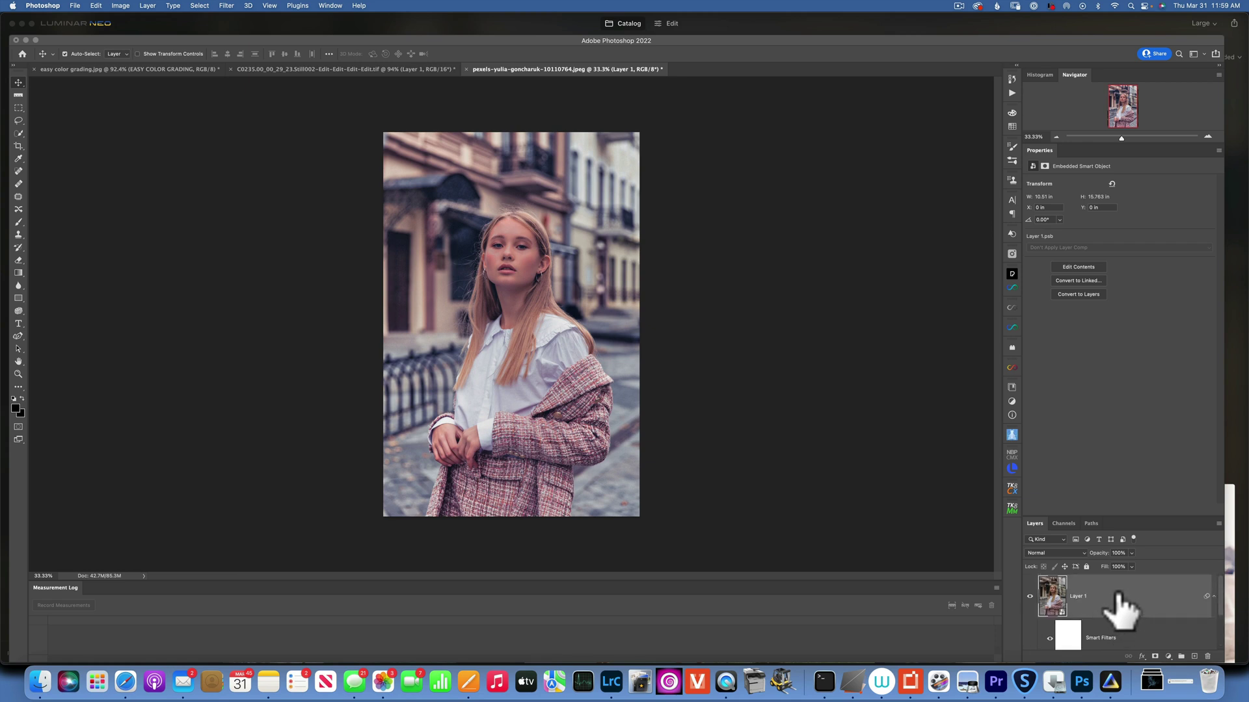
scroll(1115, 609, down, 1)
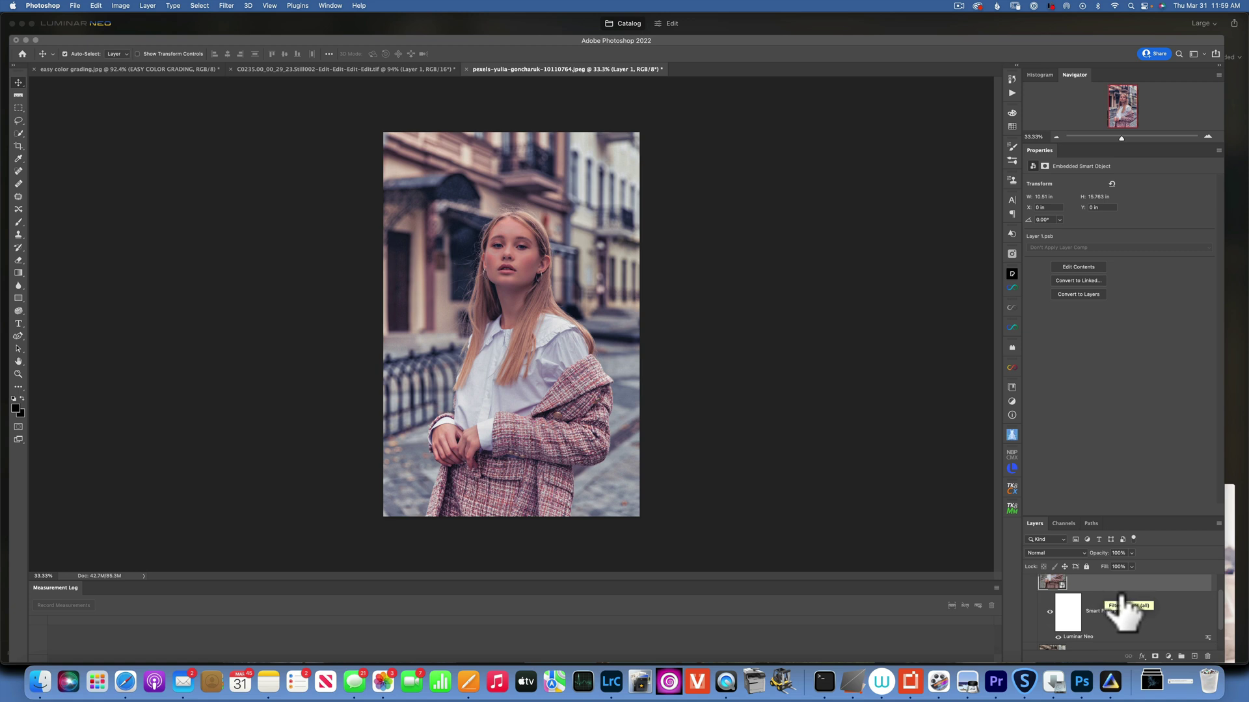
scroll(1124, 613, down, 1)
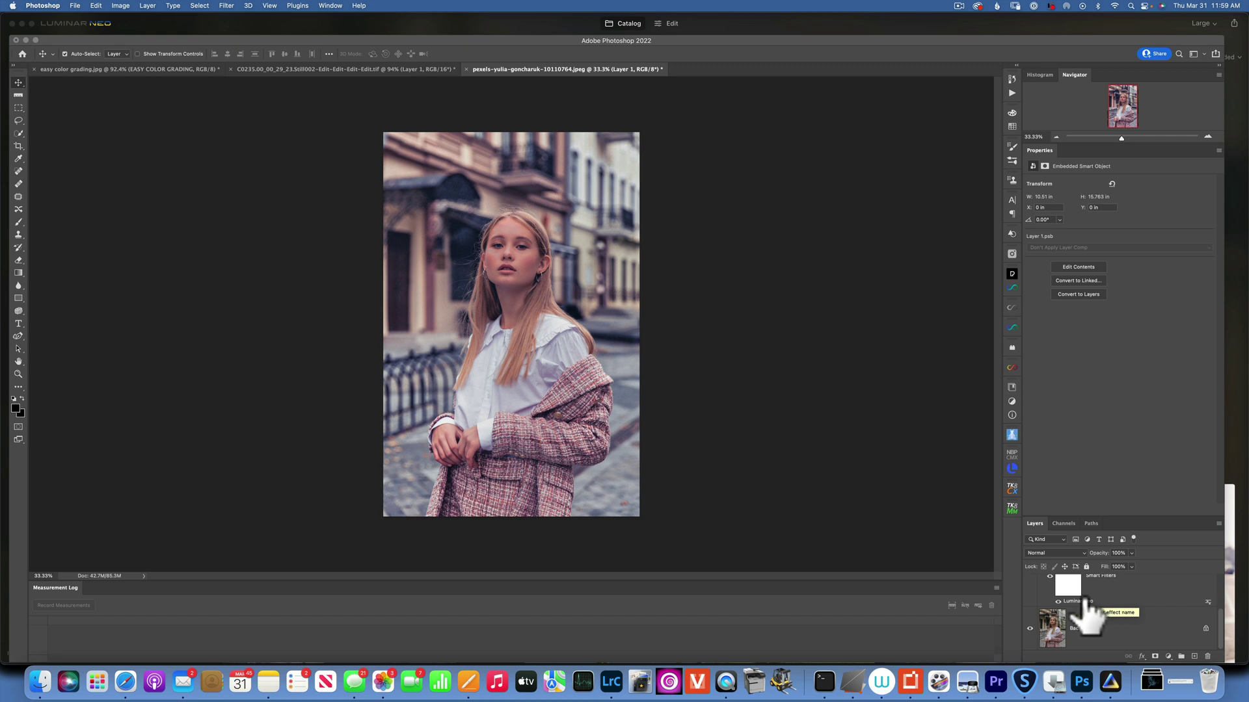
scroll(1088, 617, up, 2)
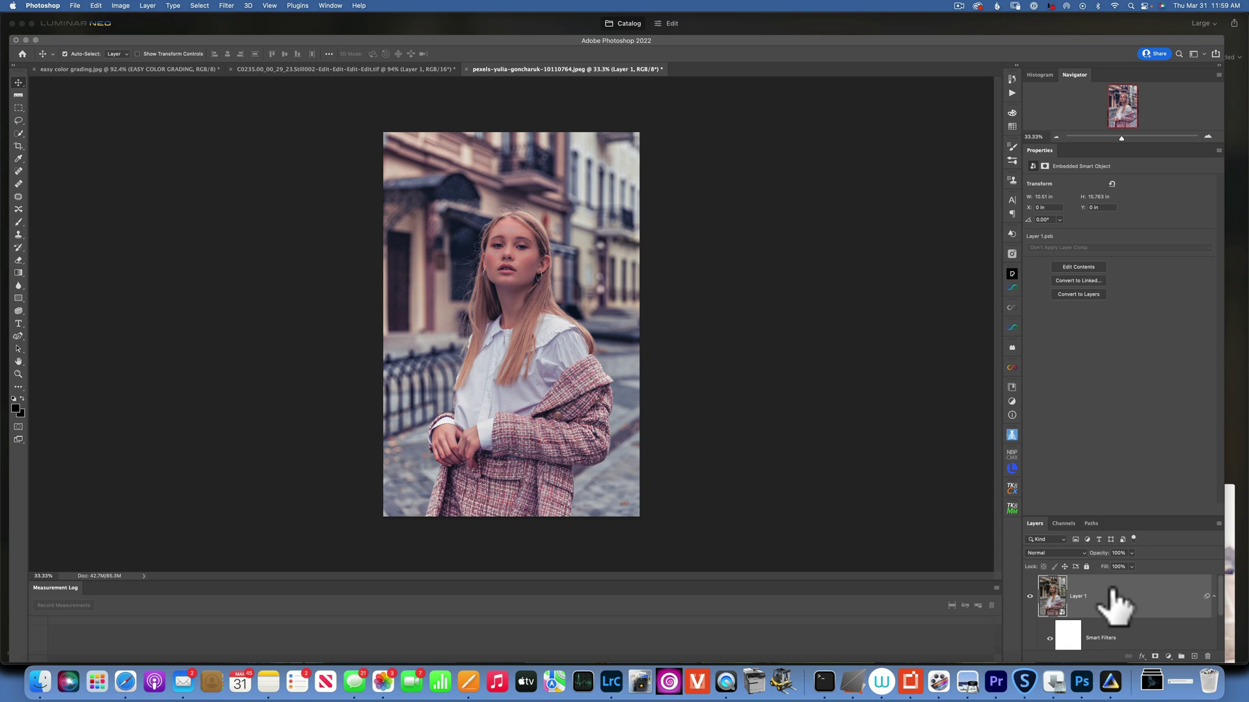
scroll(1092, 619, down, 2)
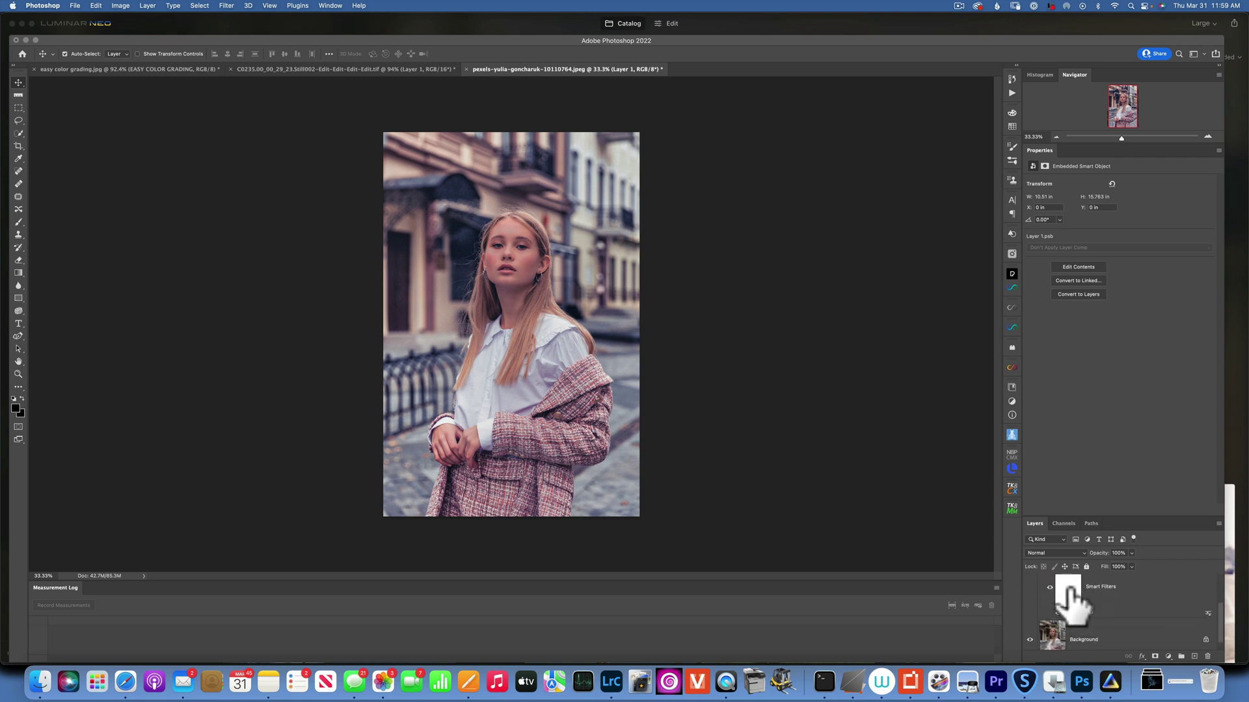
Step: Paint black over the woman on the Smart Filters mask with a 700 px brush
click(1070, 589)
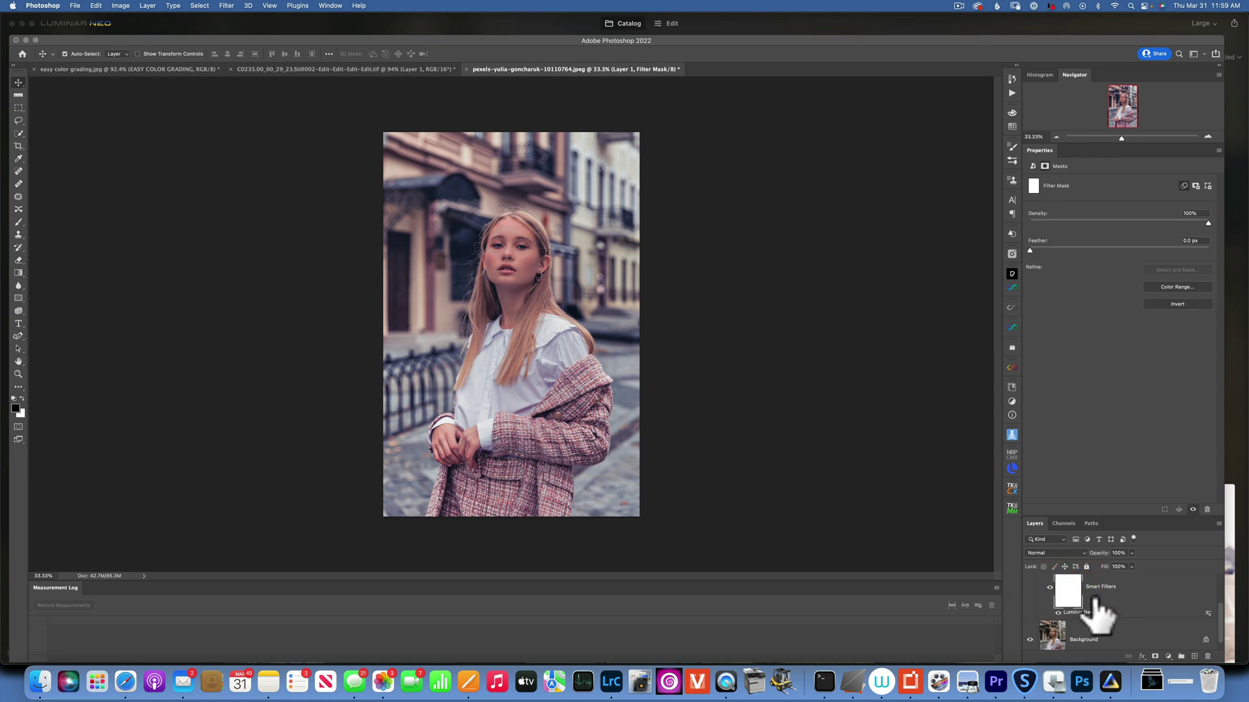
key(b)
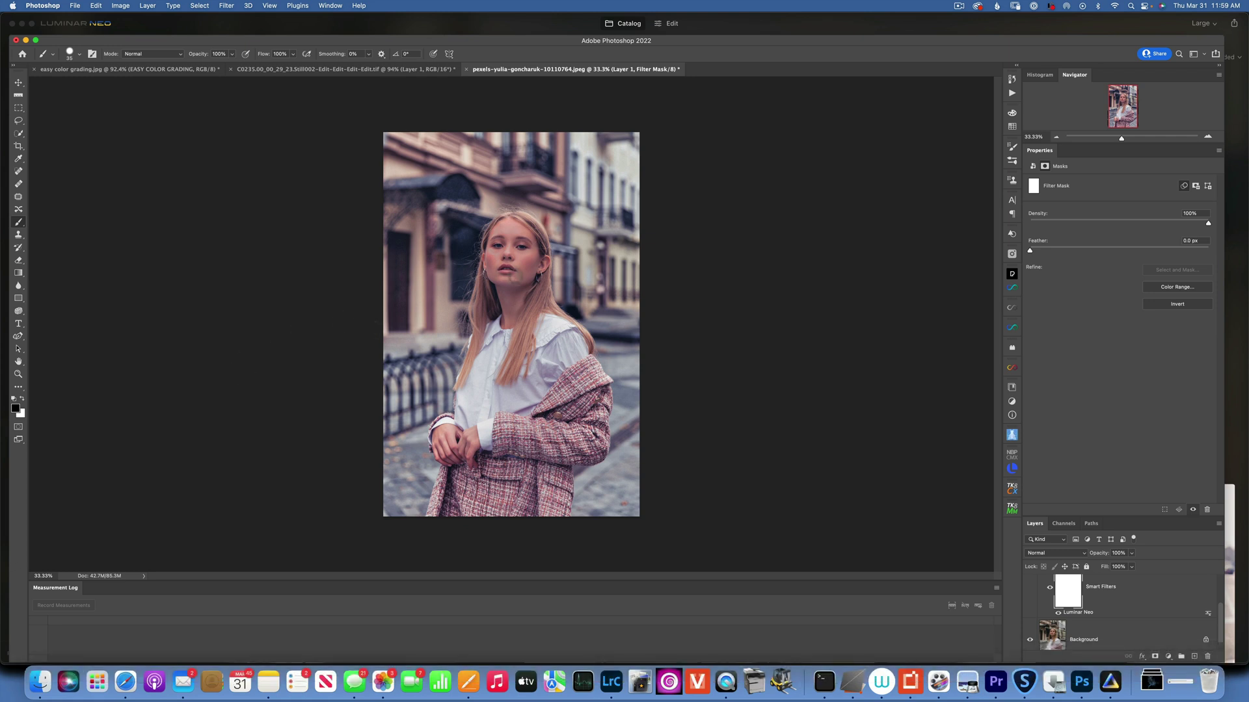
key(bracketright)
key(bracketright)
key(bracketright)
key(bracketright)
key(bracketright)
key(bracketright)
key(bracketright)
key(bracketright)
key(bracketright)
key(bracketright)
key(bracketright)
key(bracketright)
key(bracketright)
key(bracketright)
key(bracketright)
key(bracketright)
key(bracketright)
key(bracketright)
key(bracketright)
key(bracketright)
key(bracketright)
key(bracketright)
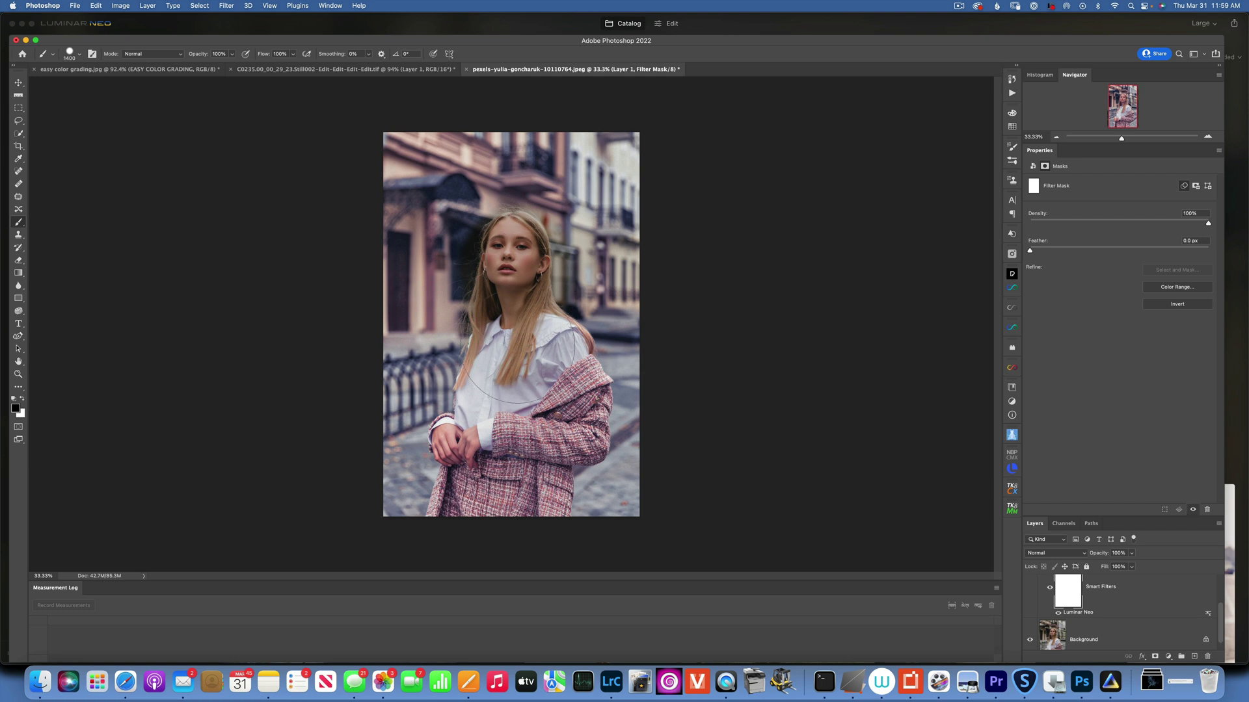
mouse_move(518, 338)
mouse_down()
mouse_move(498, 442)
mouse_move(507, 481)
mouse_move(530, 345)
mouse_up()
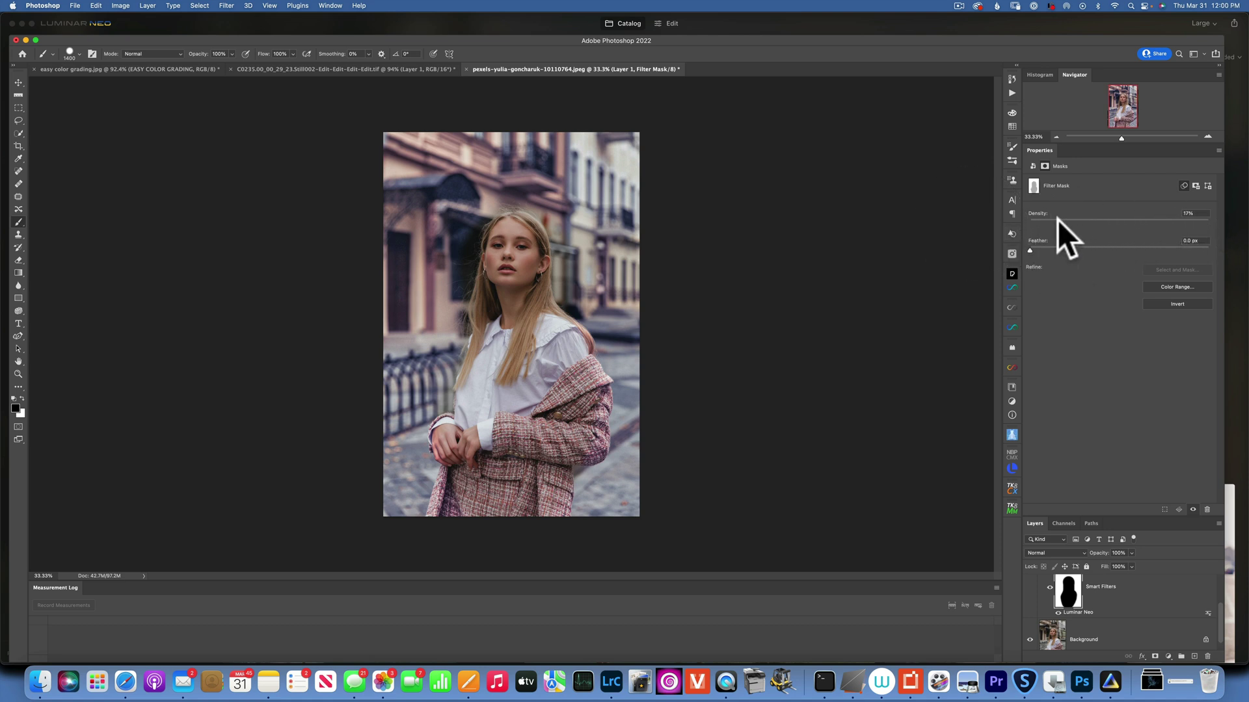
Step: Raise the Filter Mask density slightly, to about 20%
mouse_move(1057, 220)
mouse_down()
mouse_move(1098, 224)
mouse_move(1065, 221)
mouse_up()
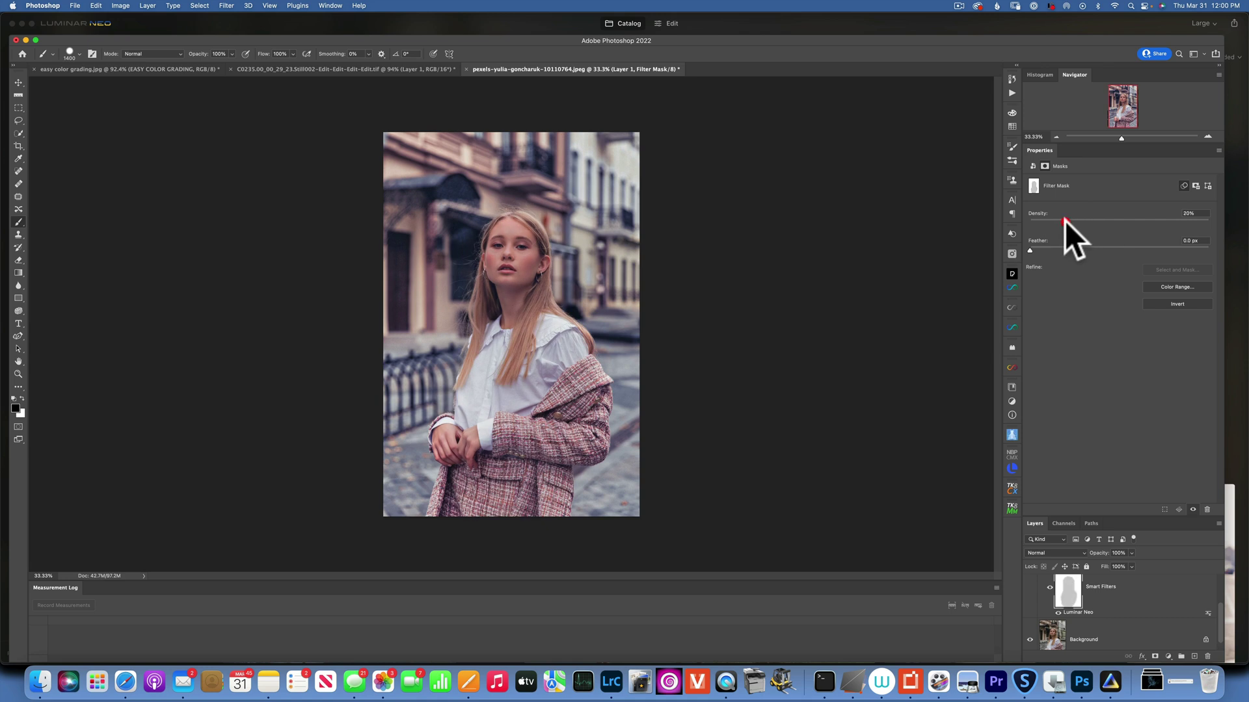